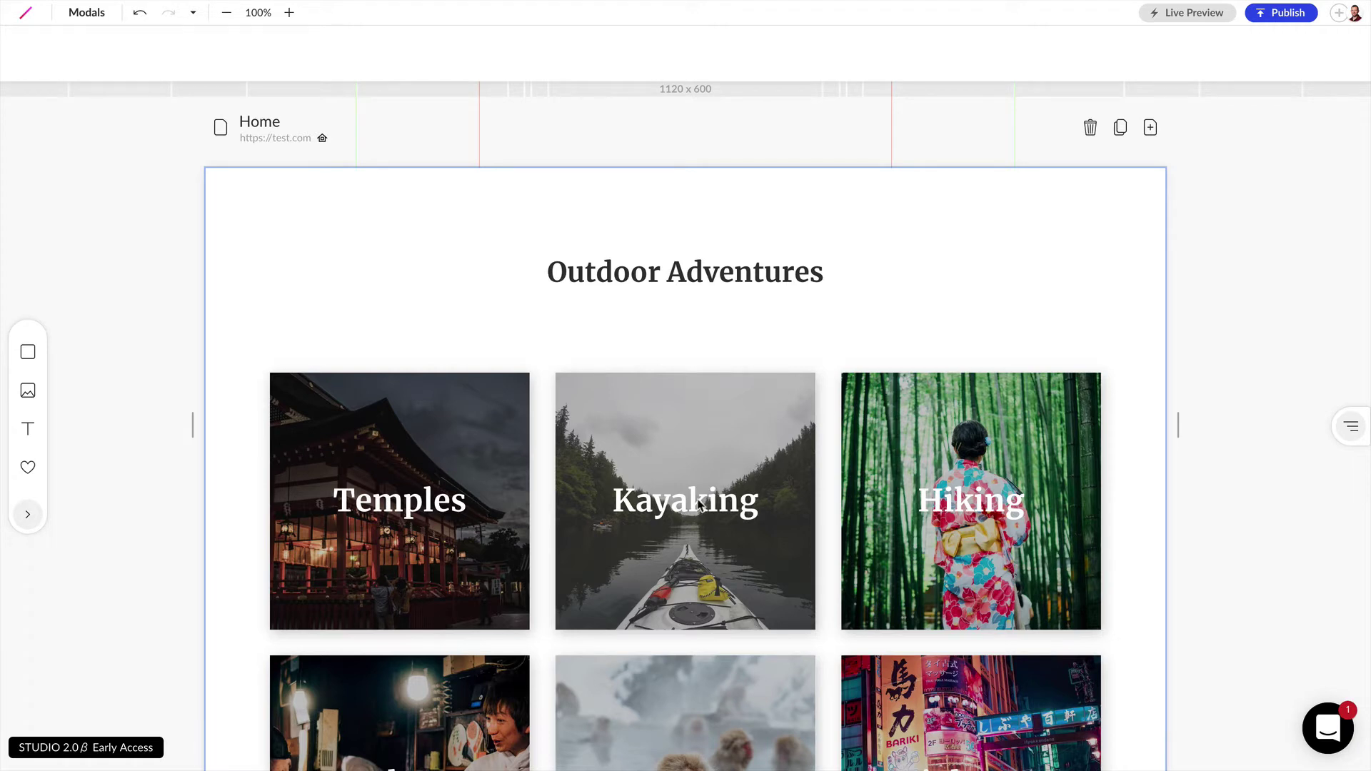
# - Create Modal 2, a blank modal with a backdrop and modal base, and show its layers
pyautogui.click(1151, 129)
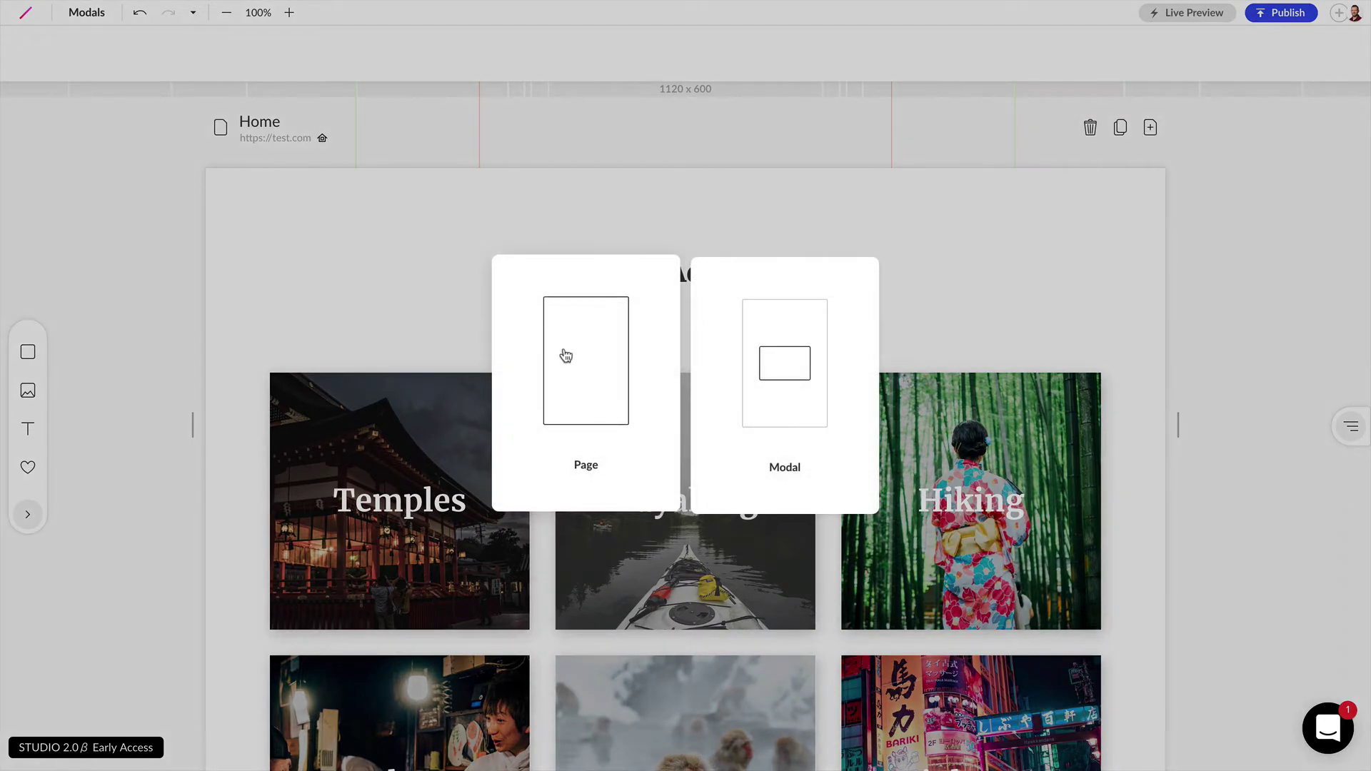
pyautogui.click(788, 384)
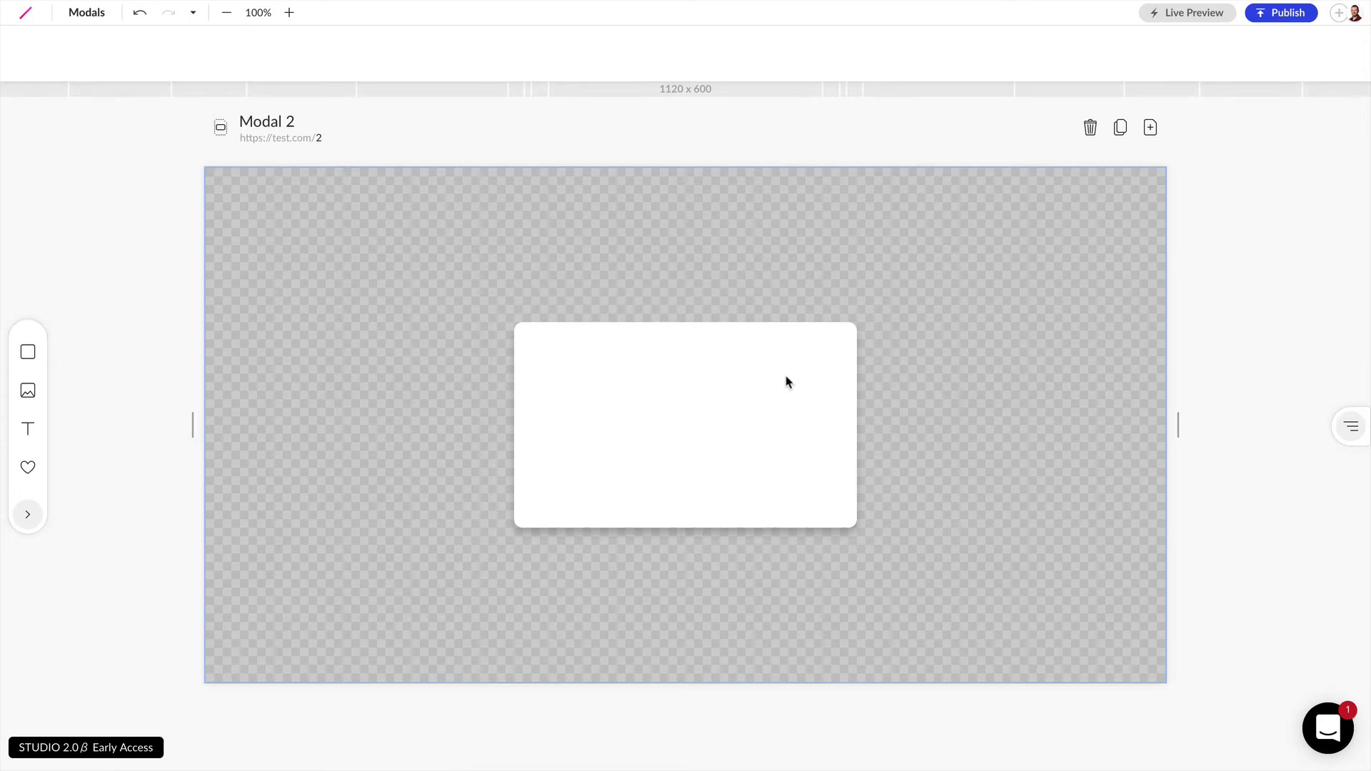
pyautogui.click(1352, 426)
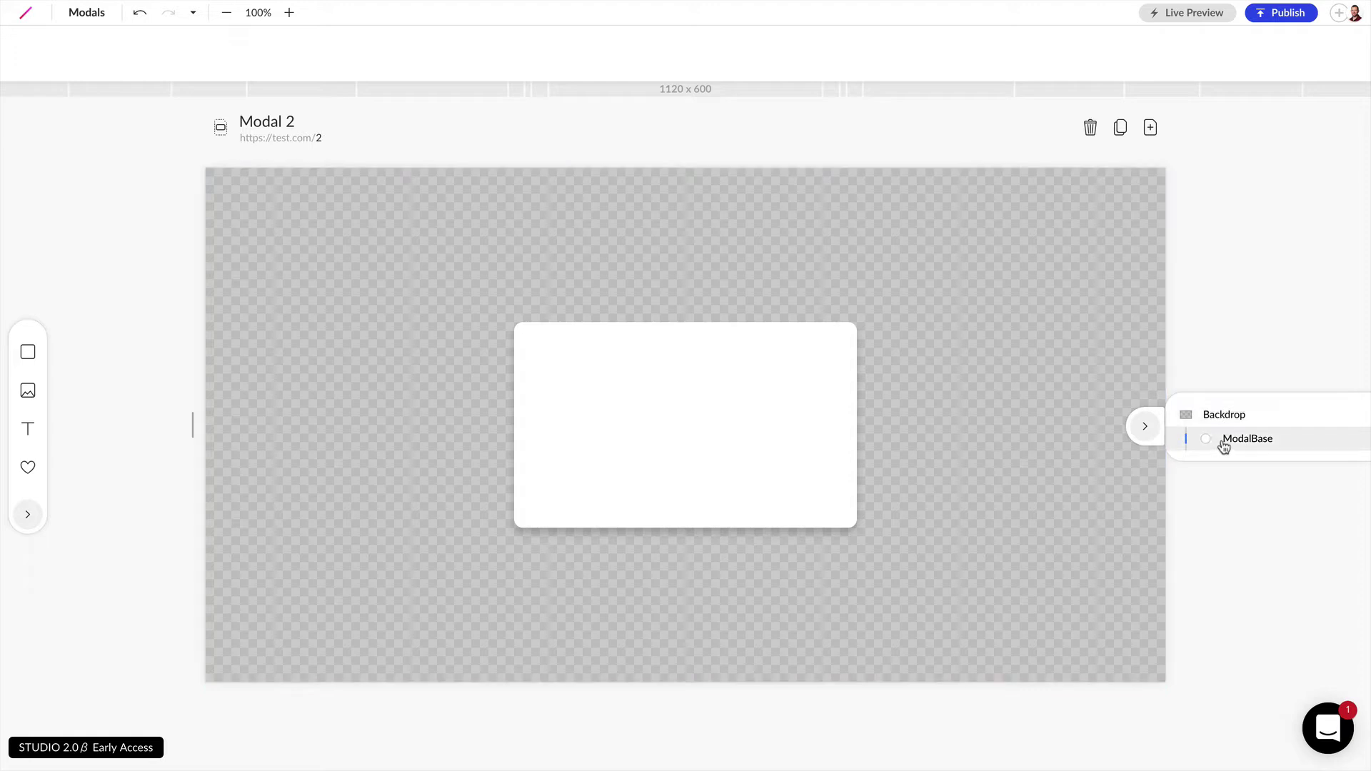
# - Resize the ModalBase box to 500 px wide by 300 px tall
pyautogui.click(1225, 441)
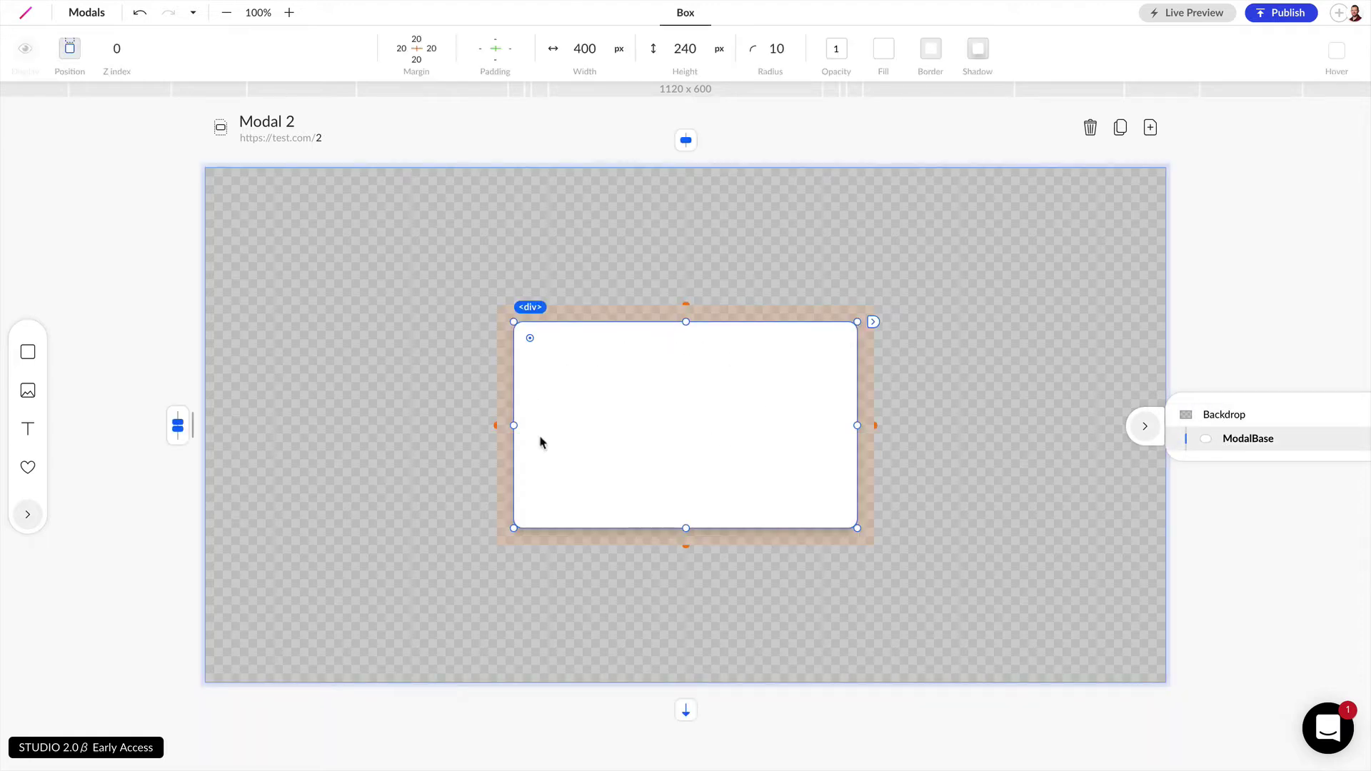
pyautogui.click(589, 46)
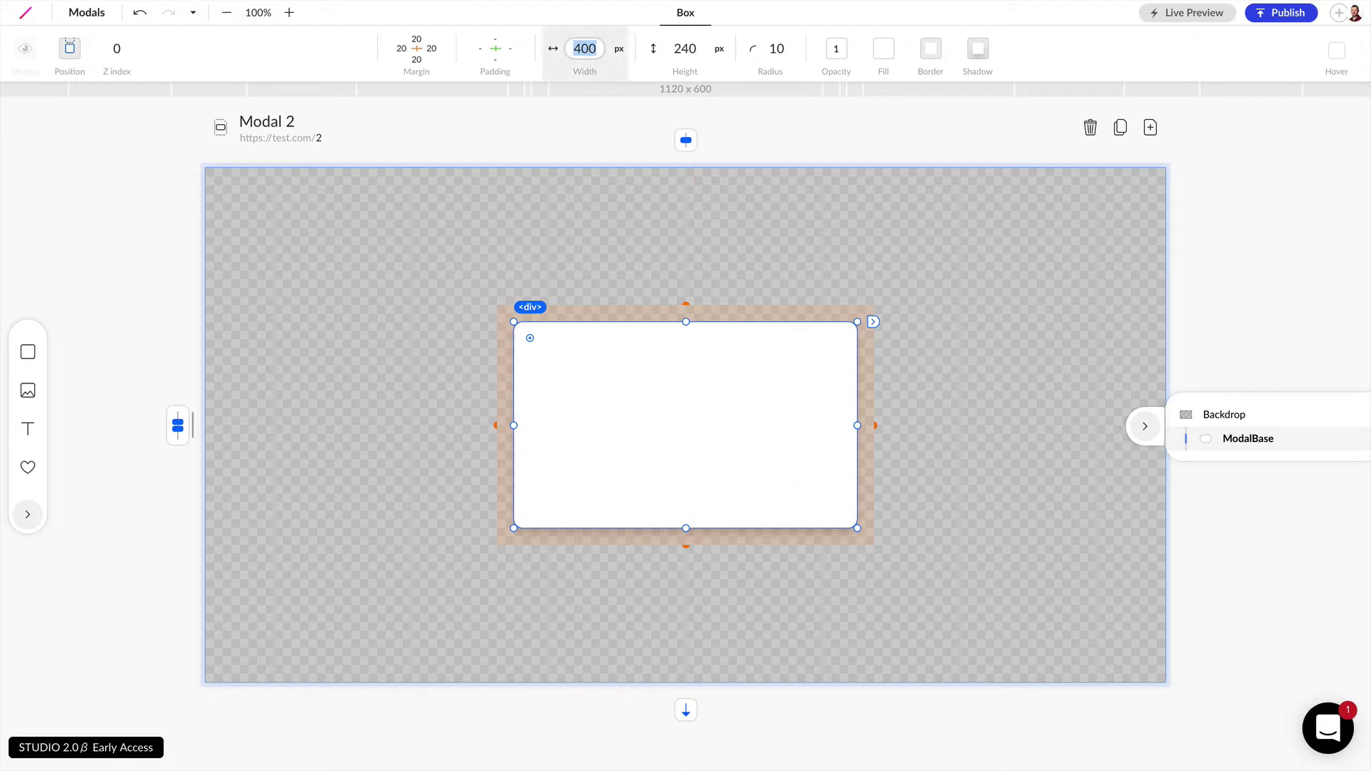
pyautogui.write('500')
pyautogui.press('Return')
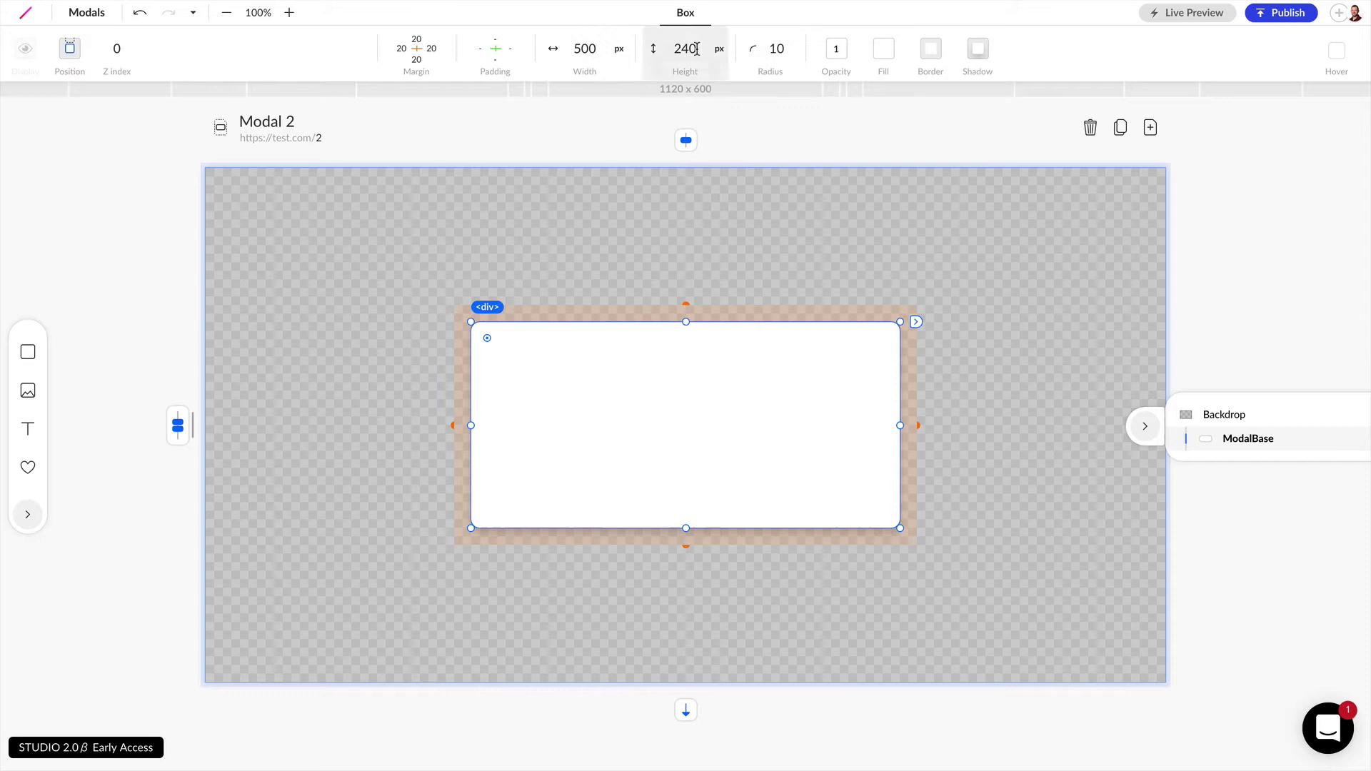
pyautogui.click(685, 47)
pyautogui.write('3')
pyautogui.write('00')
pyautogui.press('Return')
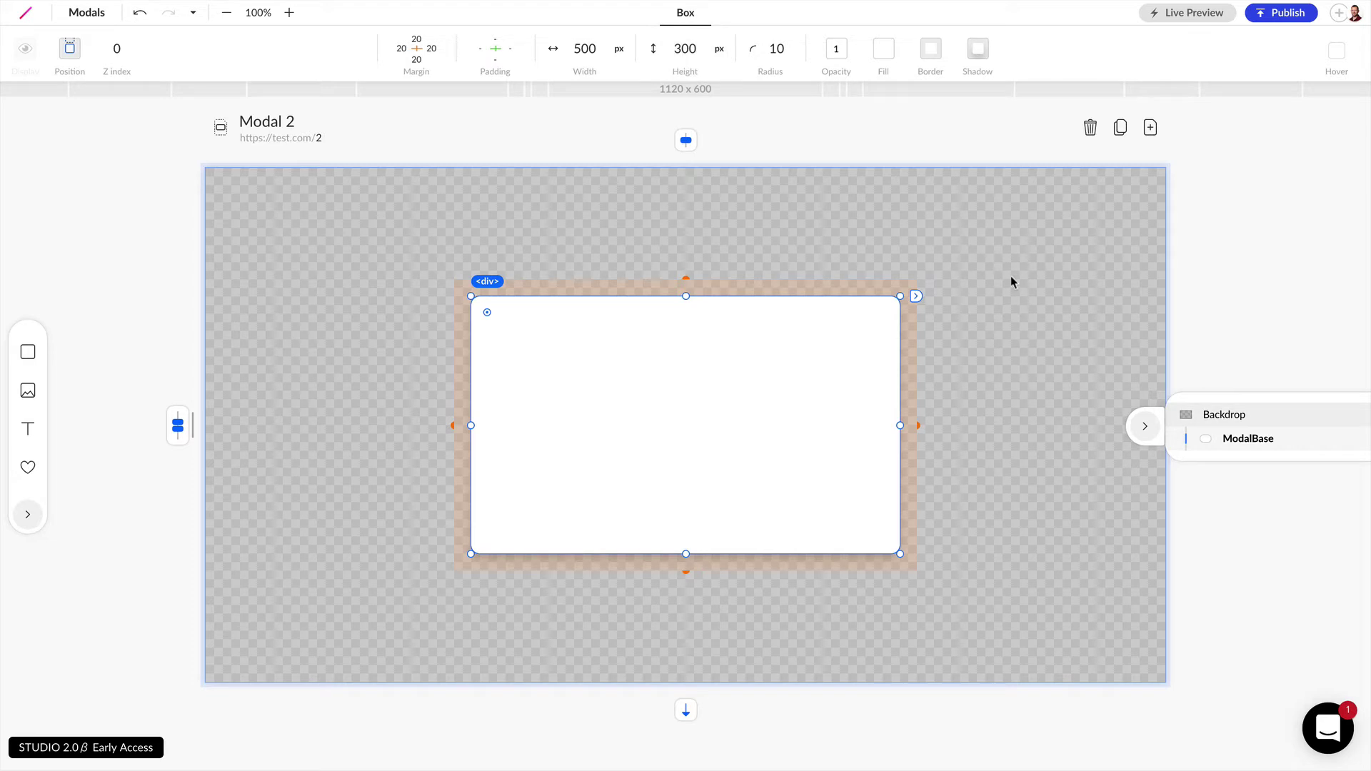
# - Give the Backdrop a semi-transparent black fill at about 0.4 alpha
pyautogui.click(1222, 419)
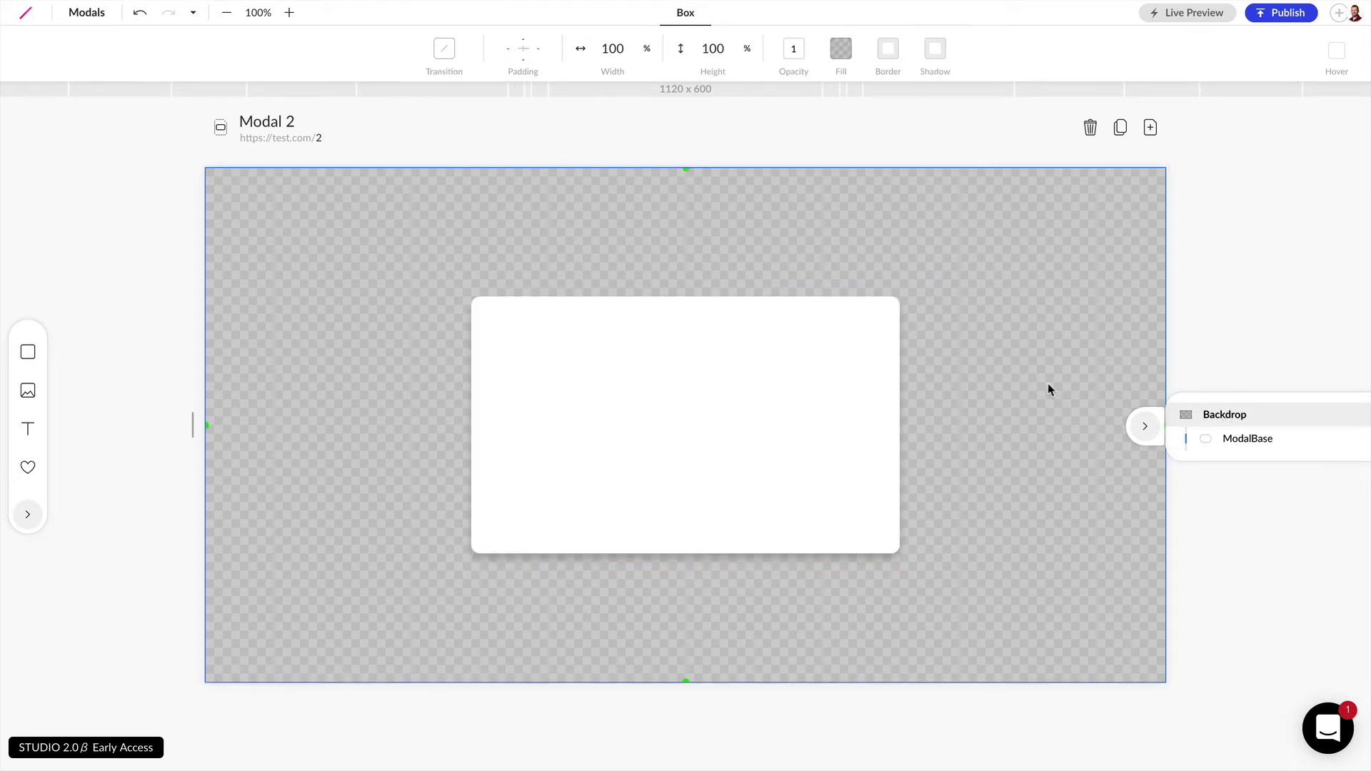
pyautogui.click(842, 50)
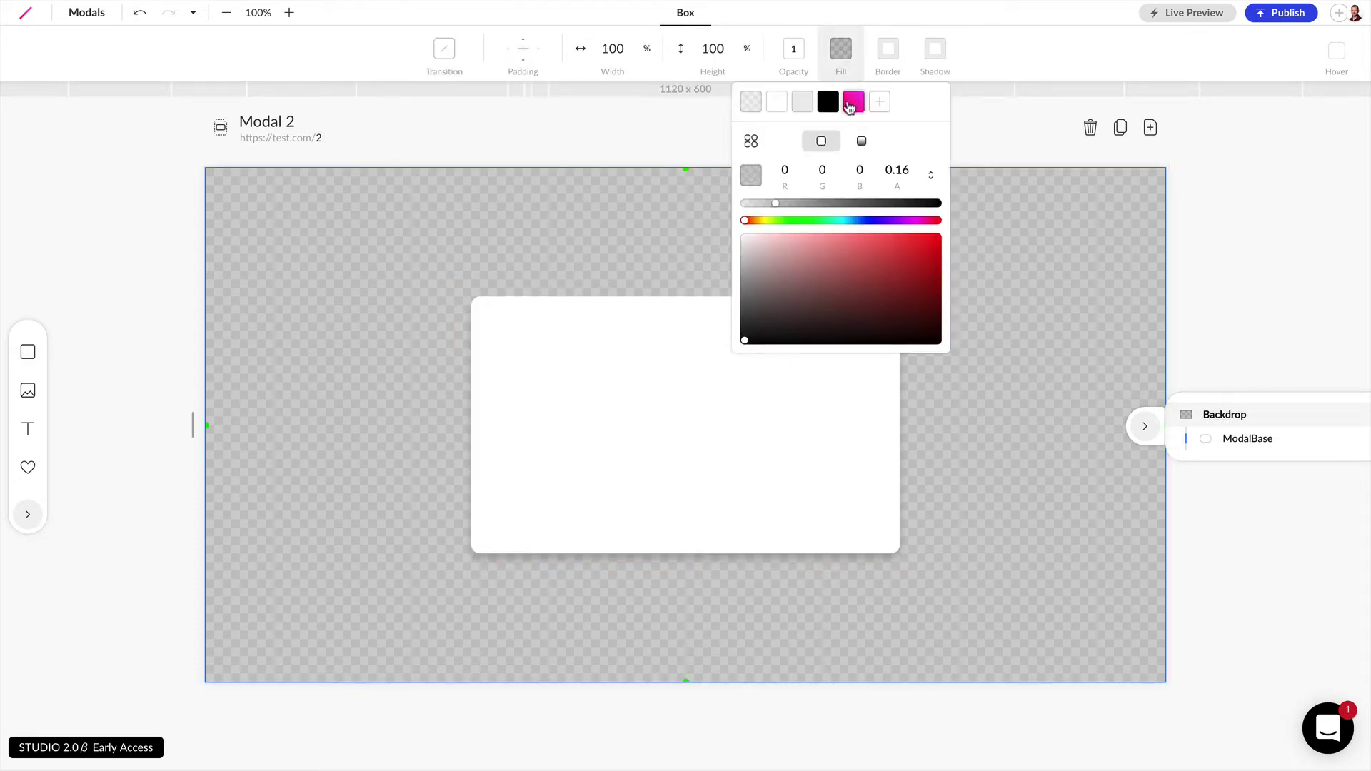
pyautogui.moveTo(776, 202); pyautogui.dragTo(837, 203)
pyautogui.click(1003, 265)
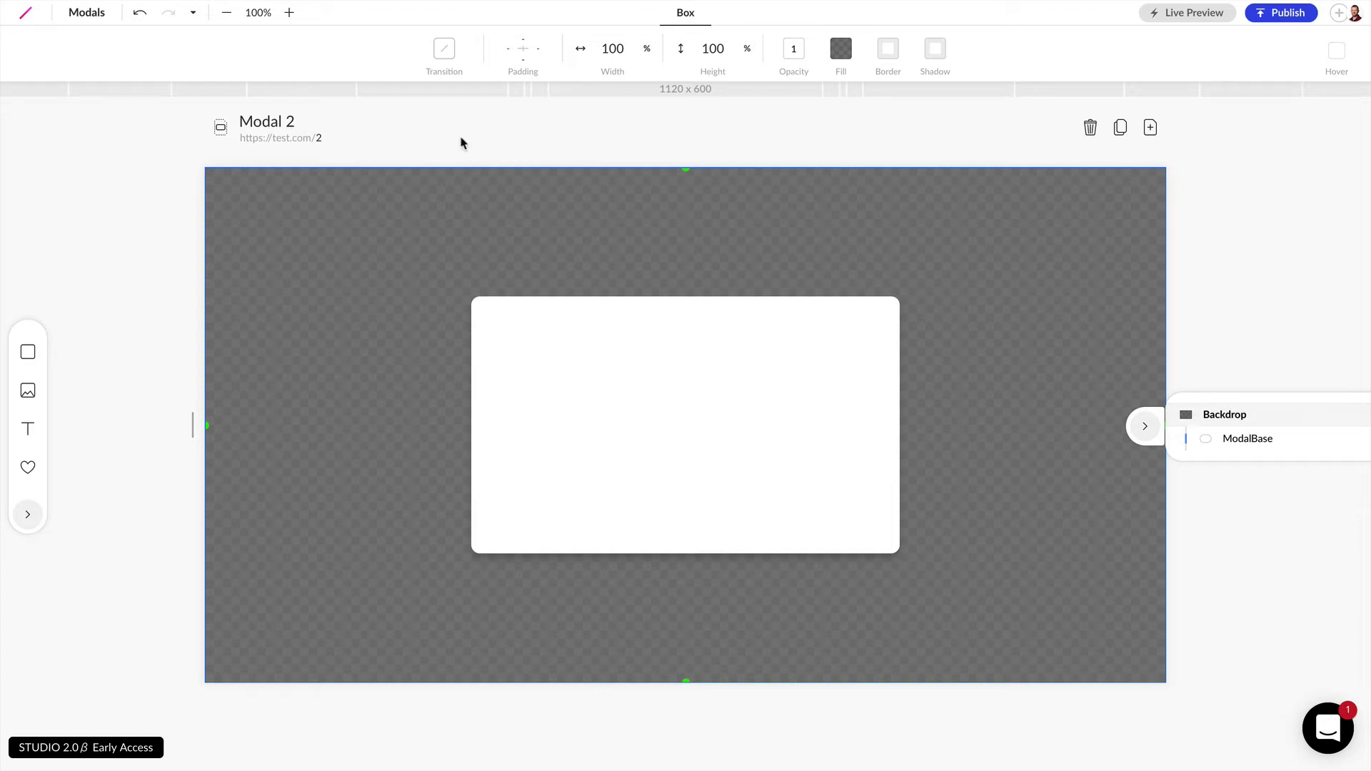
# - Set the Backdrop's transition effect to scale
pyautogui.click(446, 56)
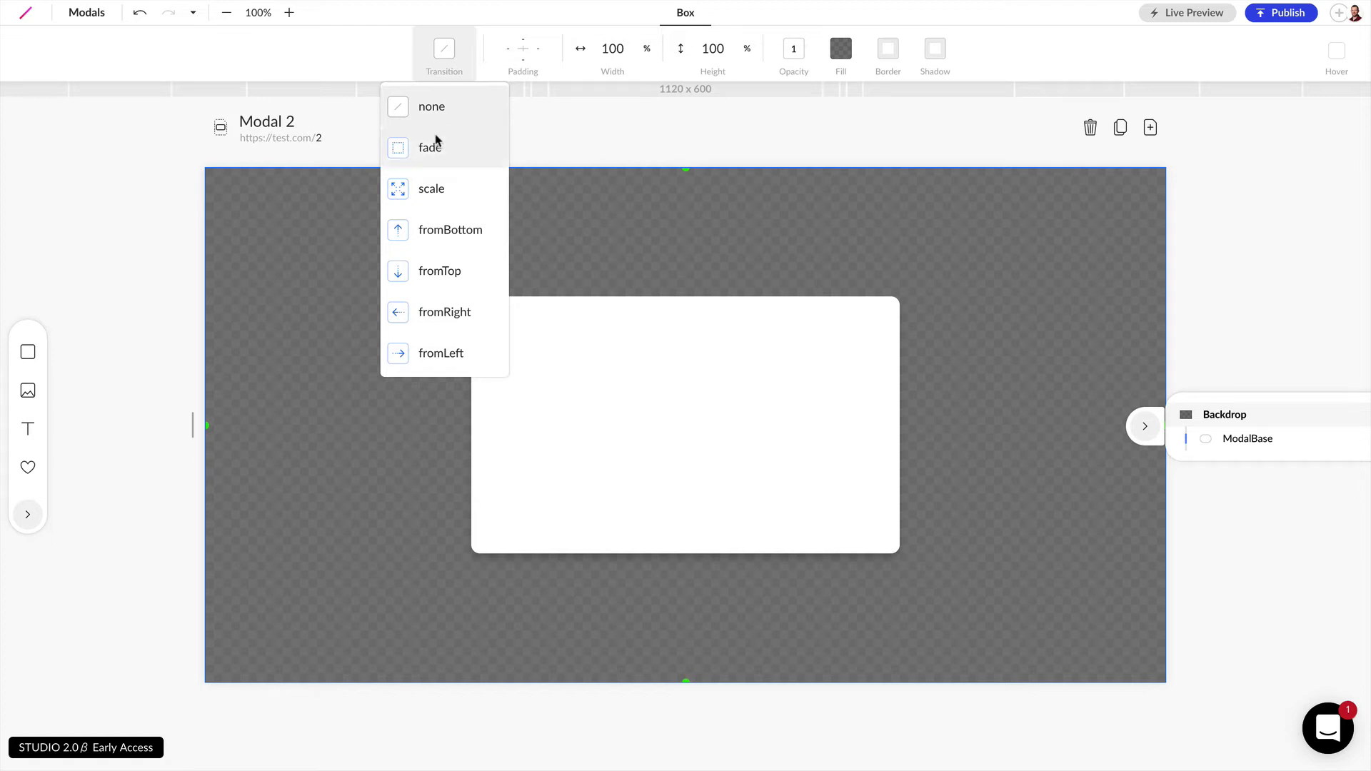
pyautogui.click(399, 191)
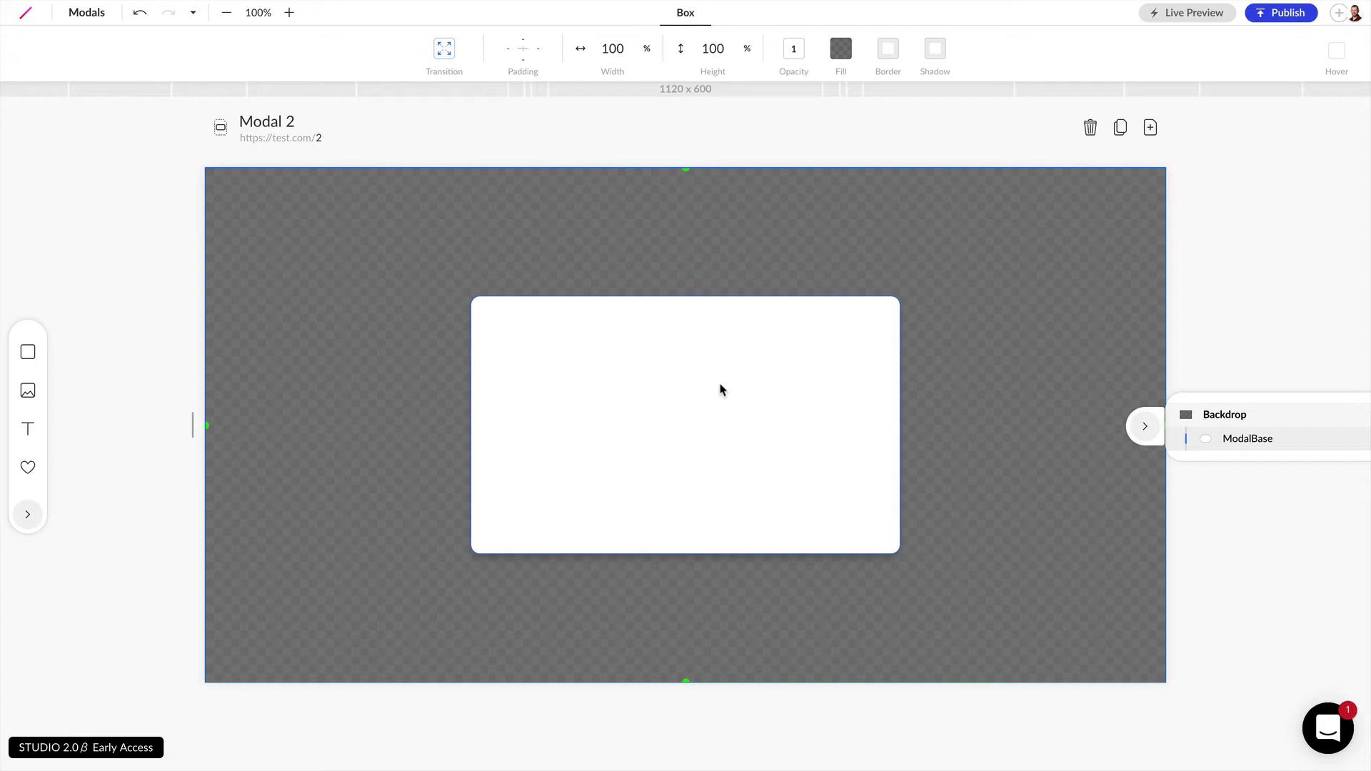
# - Insert the kayak photo and two stacked text elements into the modal box
pyautogui.click(28, 515)
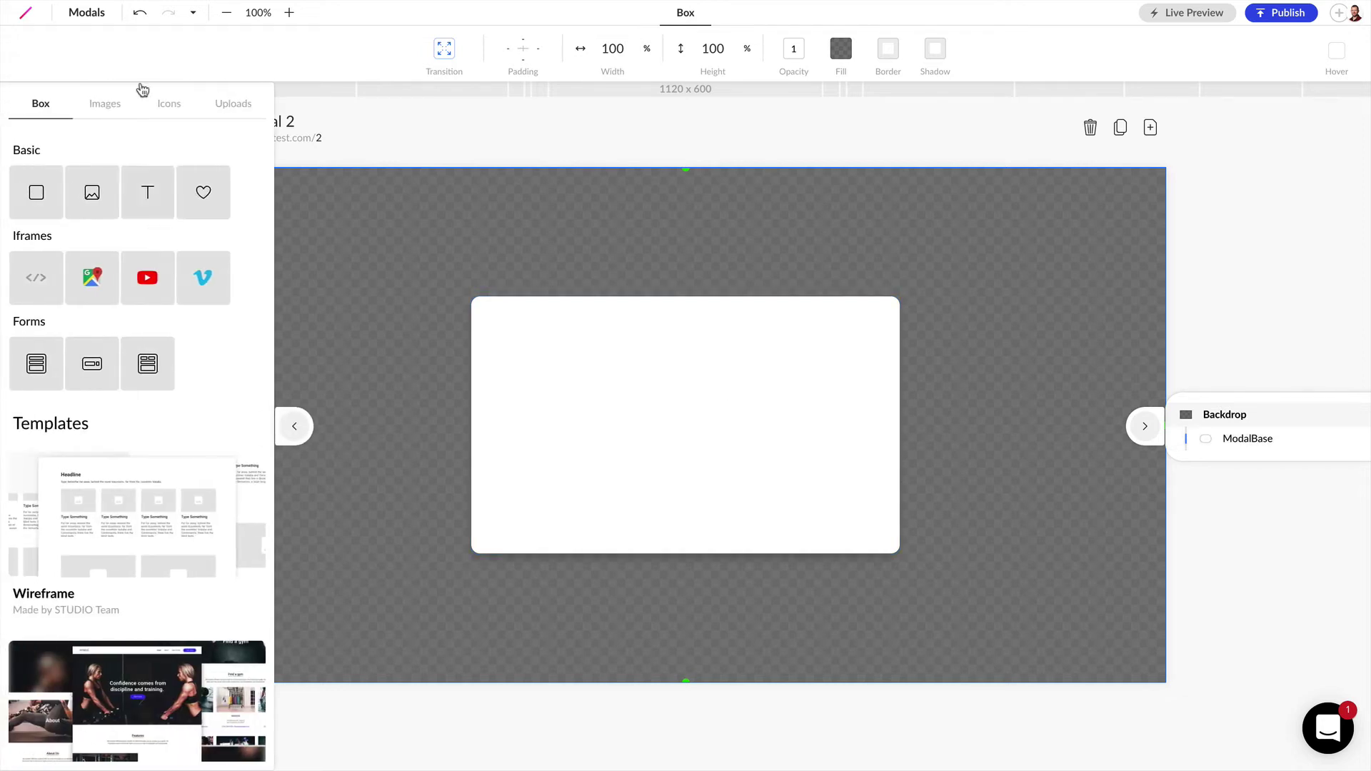
pyautogui.click(104, 103)
pyautogui.moveTo(90, 493); pyautogui.dragTo(545, 421)
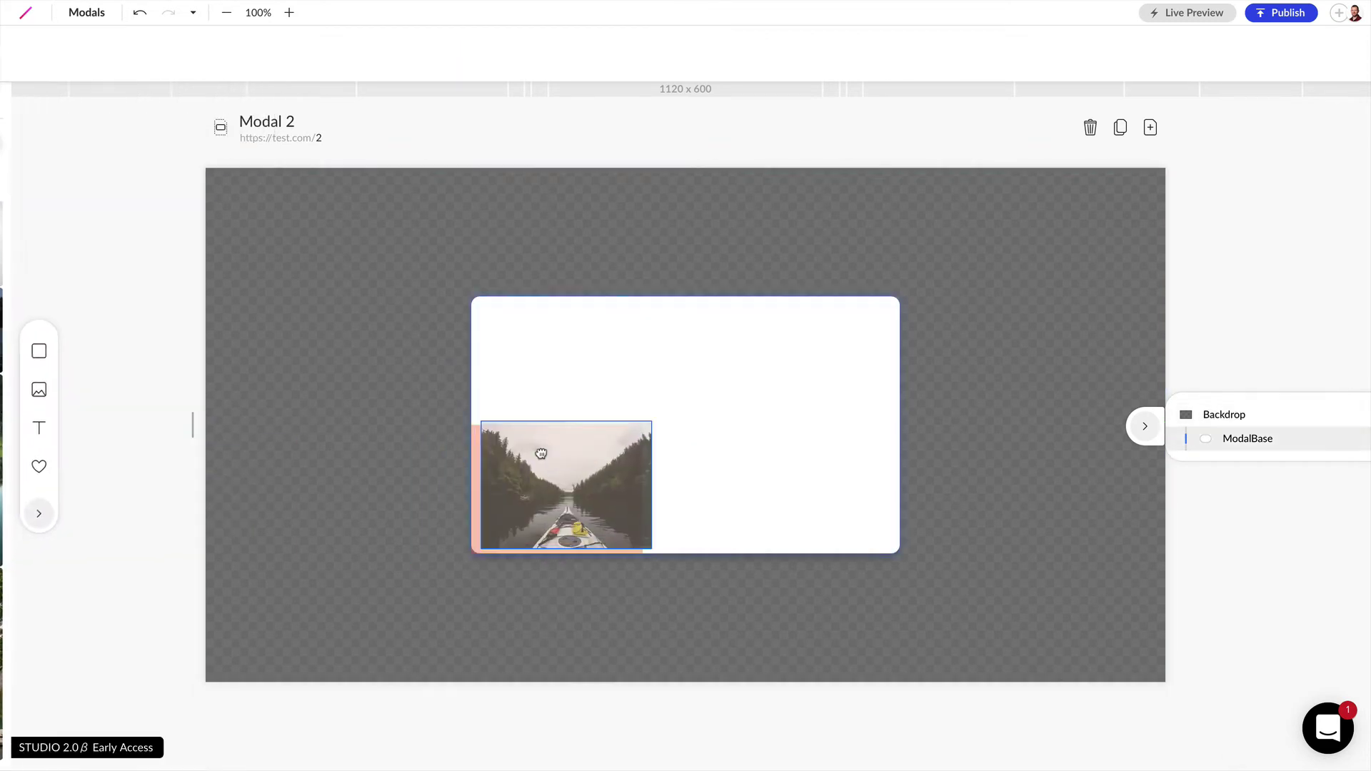
pyautogui.moveTo(28, 428); pyautogui.dragTo(653, 403)
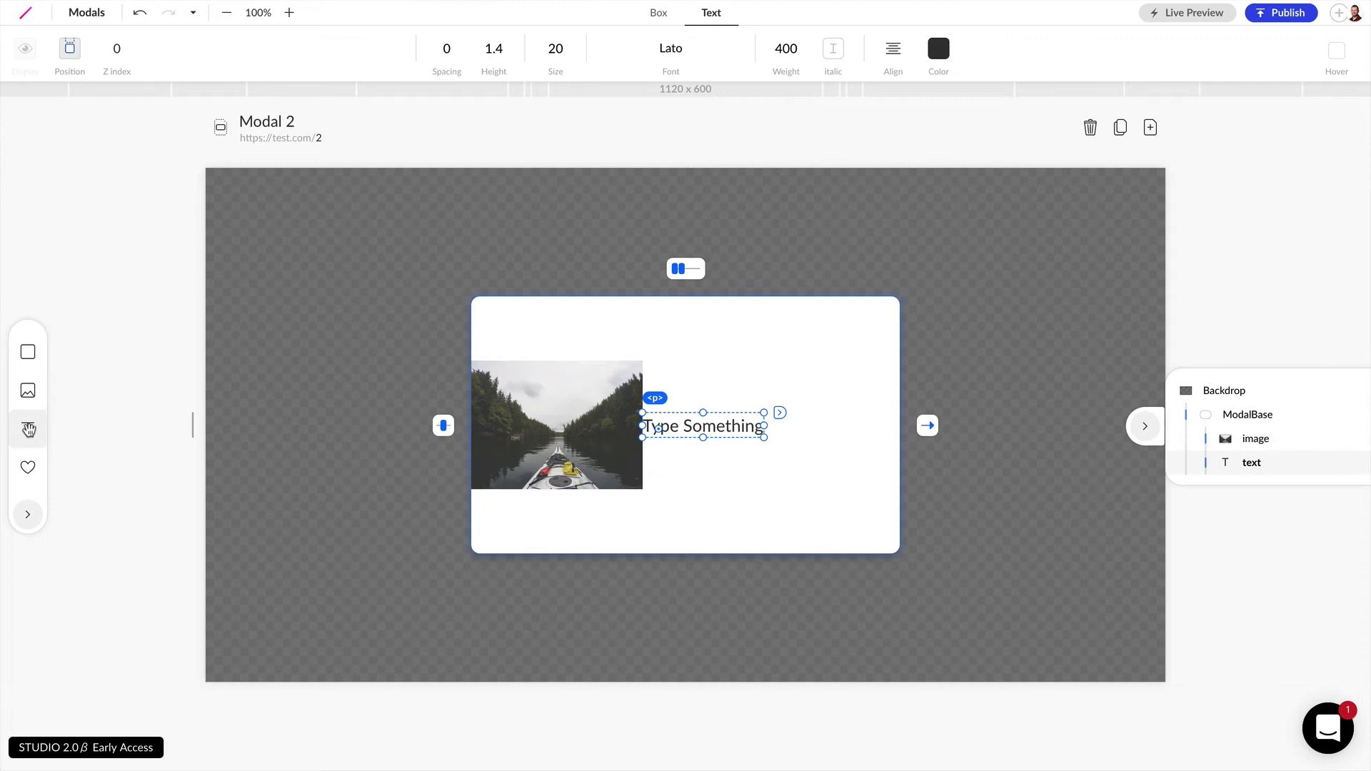
pyautogui.moveTo(29, 429); pyautogui.dragTo(664, 450)
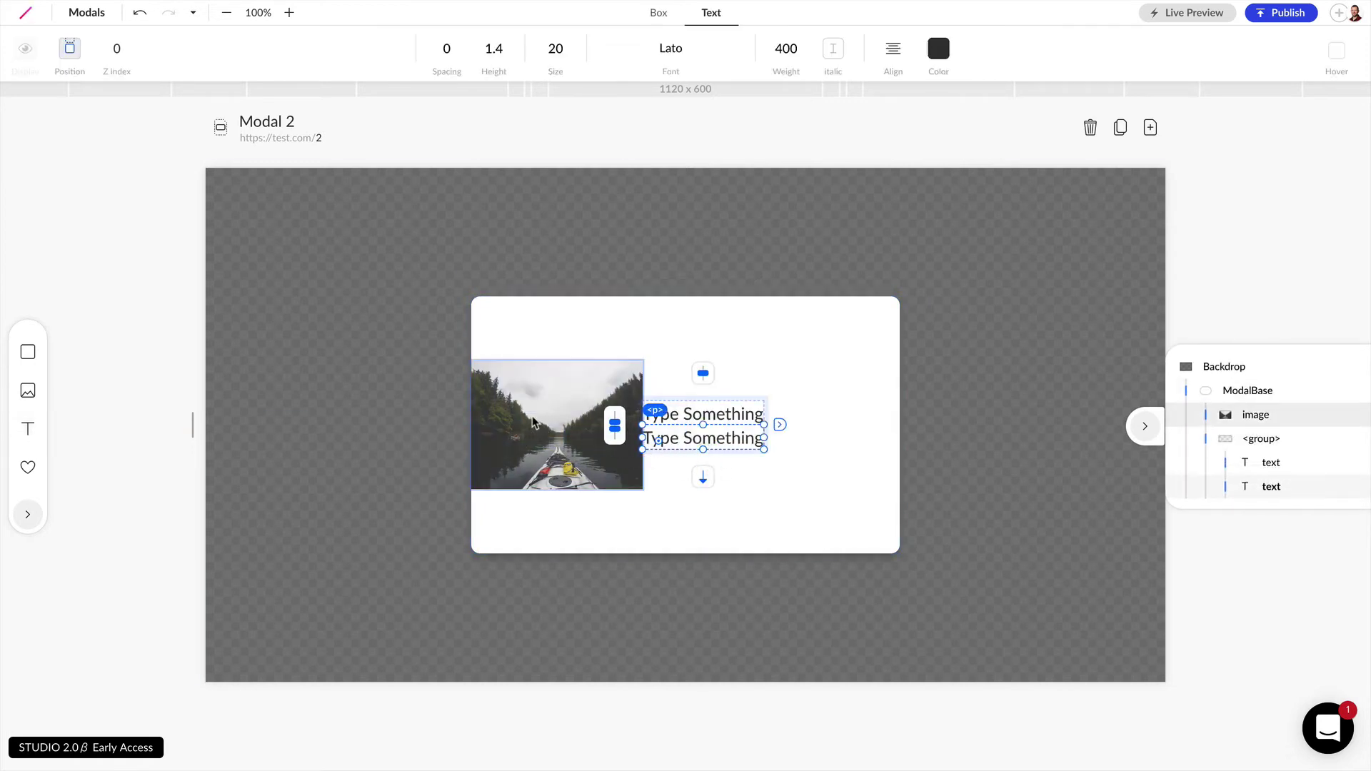
# - Size the photo to fill the modal's left half and the text group its right half
pyautogui.click(559, 370)
pyautogui.moveTo(558, 362); pyautogui.dragTo(568, 300)
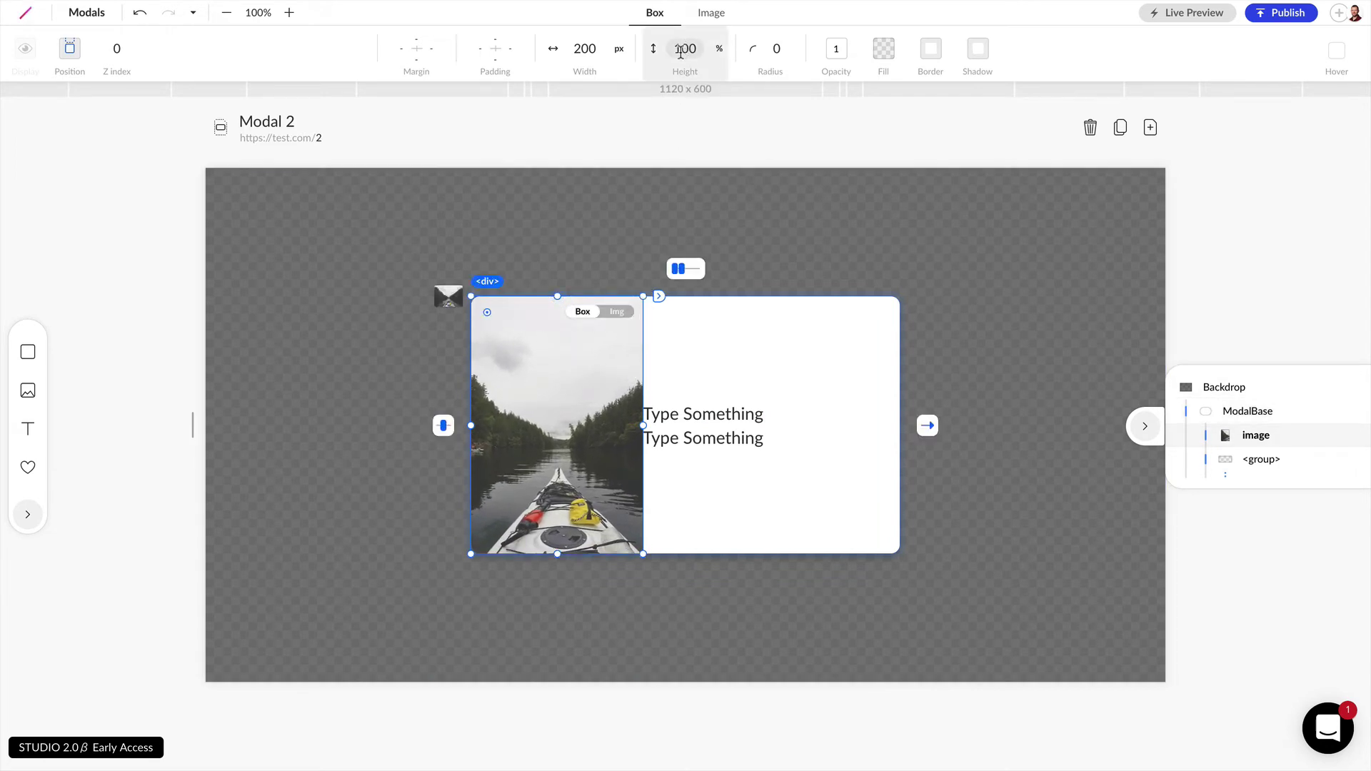
pyautogui.moveTo(655, 447); pyautogui.dragTo(697, 439)
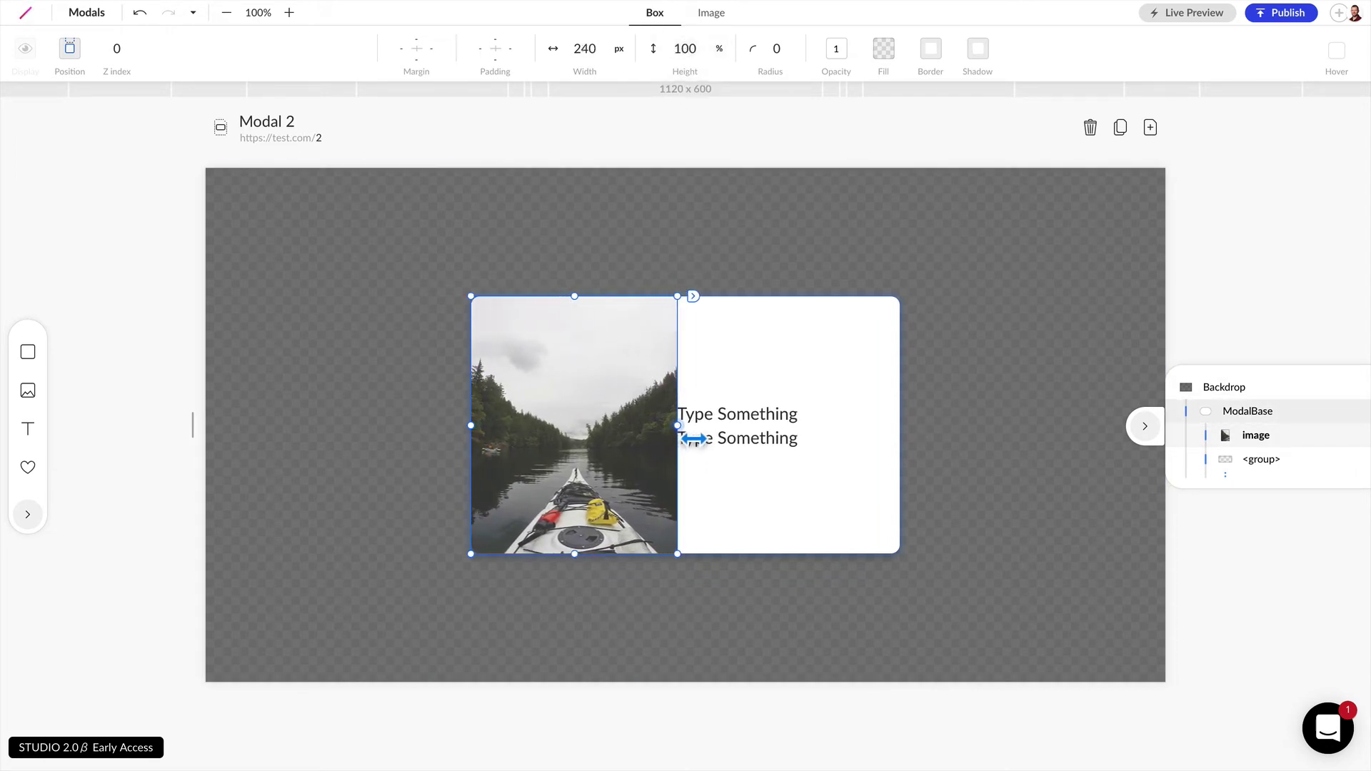
pyautogui.click(760, 423)
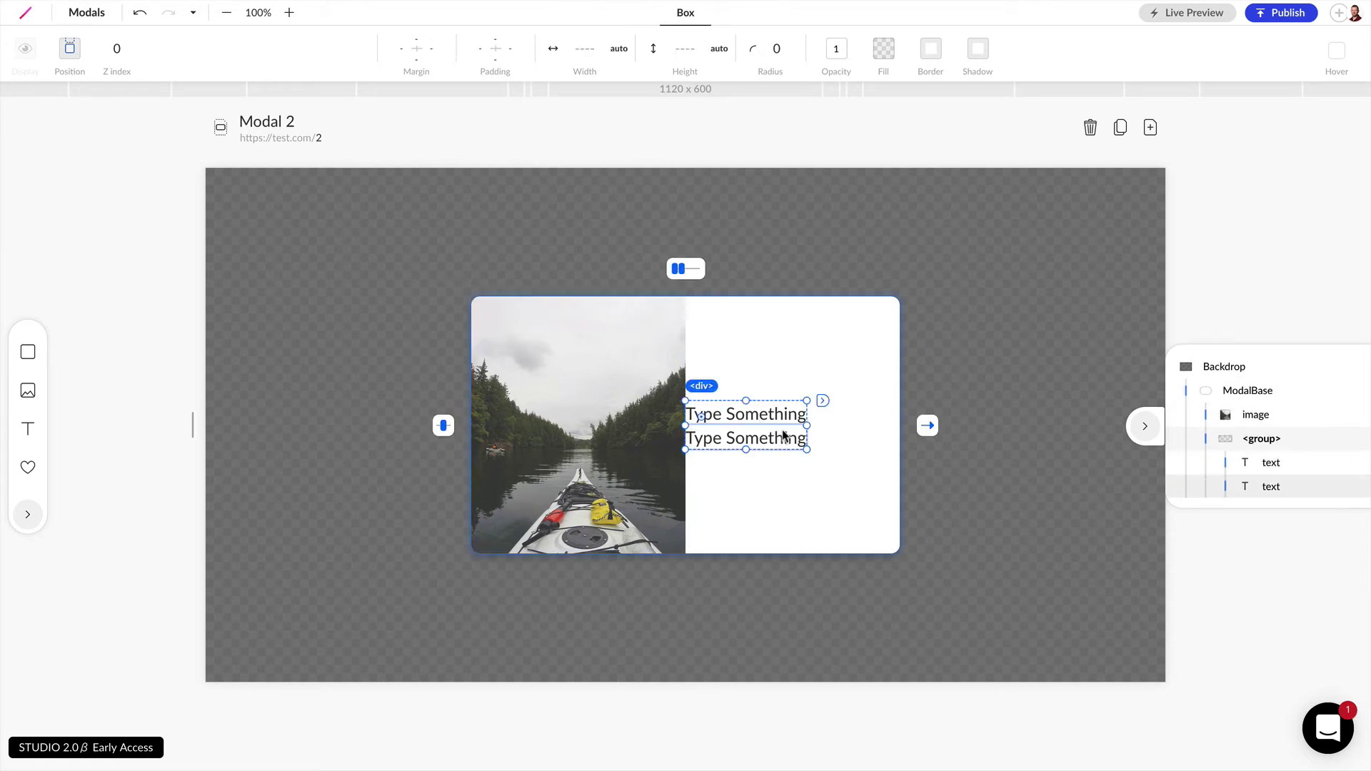
pyautogui.moveTo(825, 439); pyautogui.dragTo(902, 440)
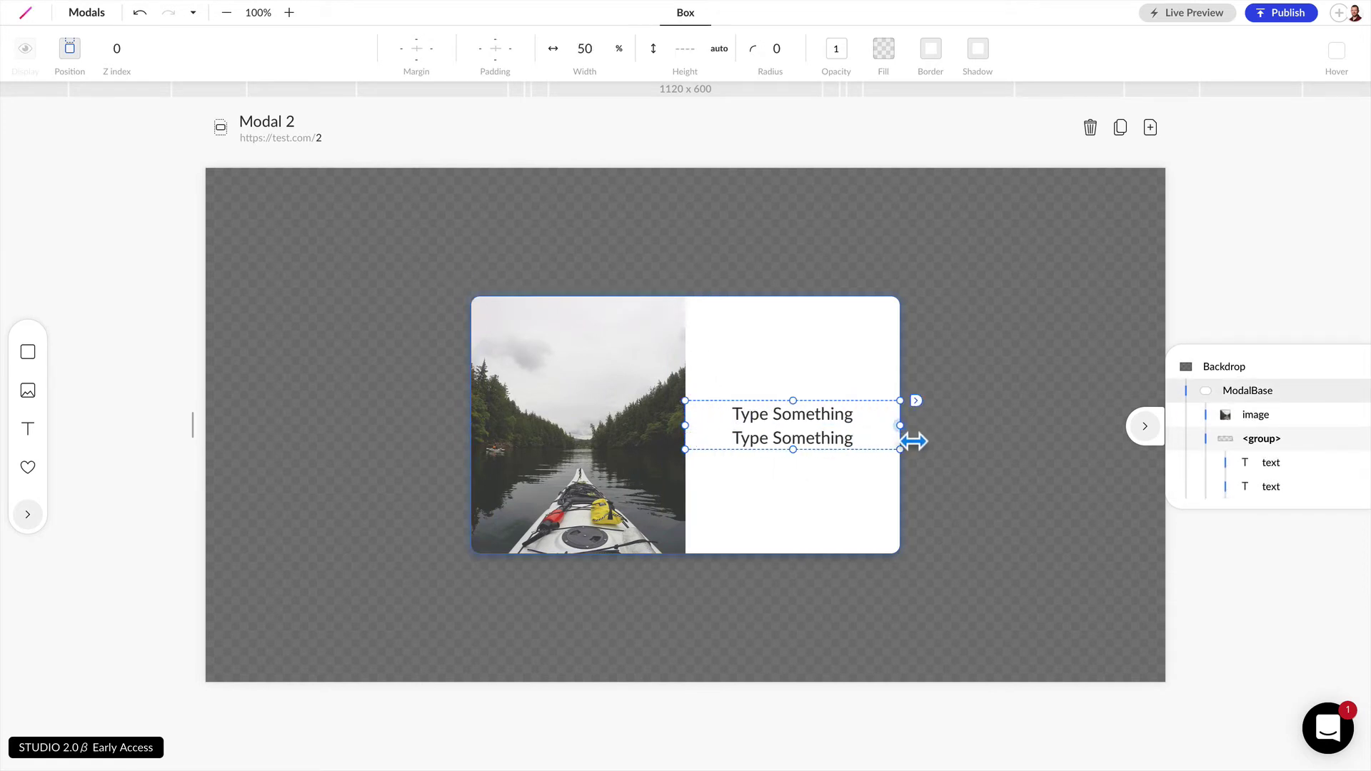
pyautogui.moveTo(808, 462); pyautogui.dragTo(803, 565)
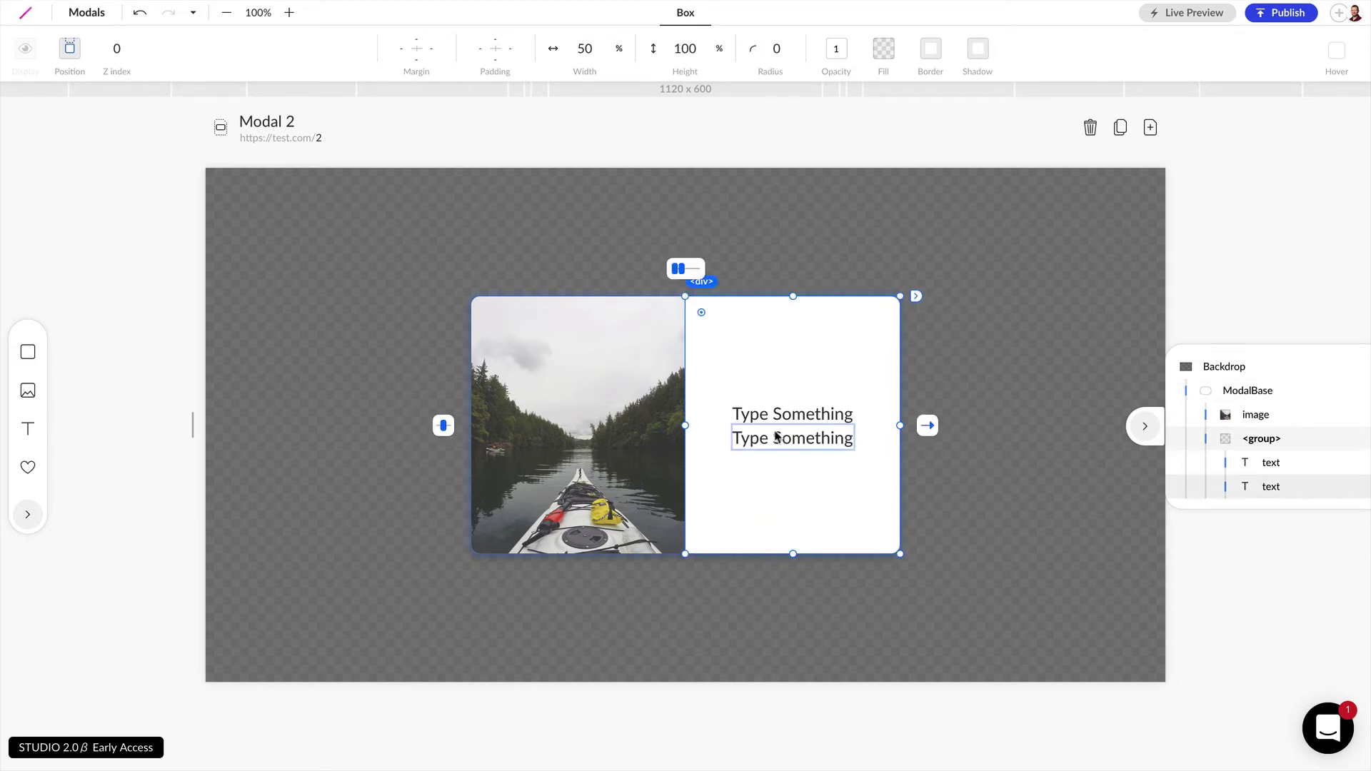
# - Set the lower text to size 14 and the upper text to weight 900
pyautogui.click(750, 438)
pyautogui.click(555, 50)
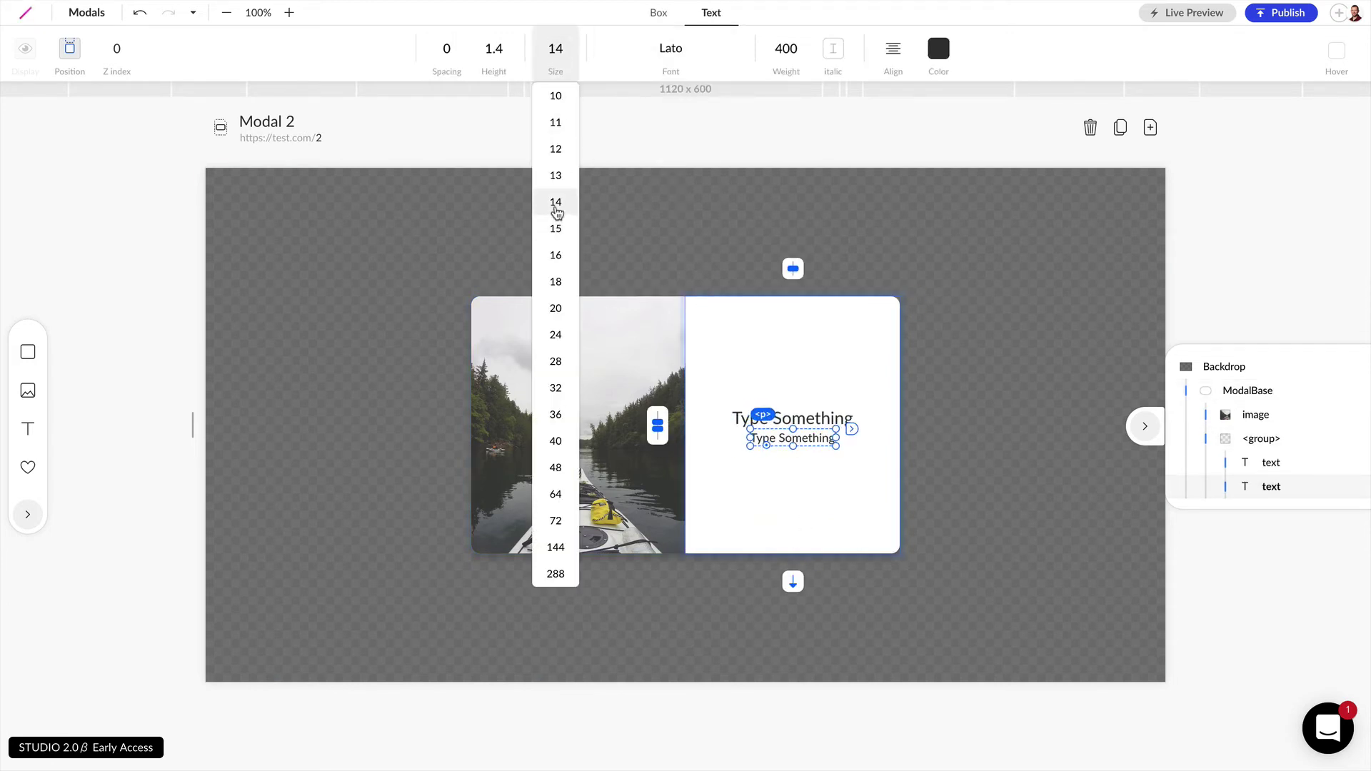
pyautogui.click(556, 201)
pyautogui.click(815, 420)
pyautogui.click(555, 48)
pyautogui.click(786, 48)
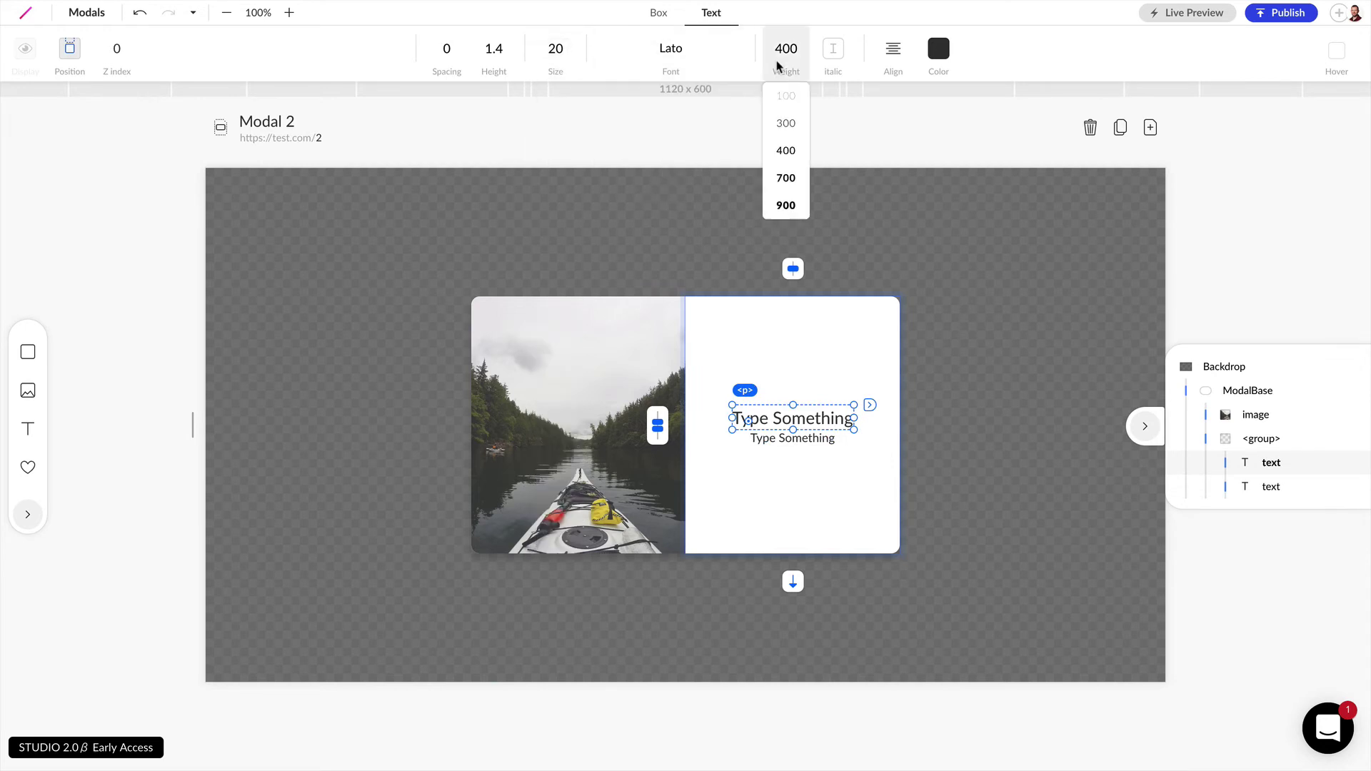
pyautogui.click(785, 206)
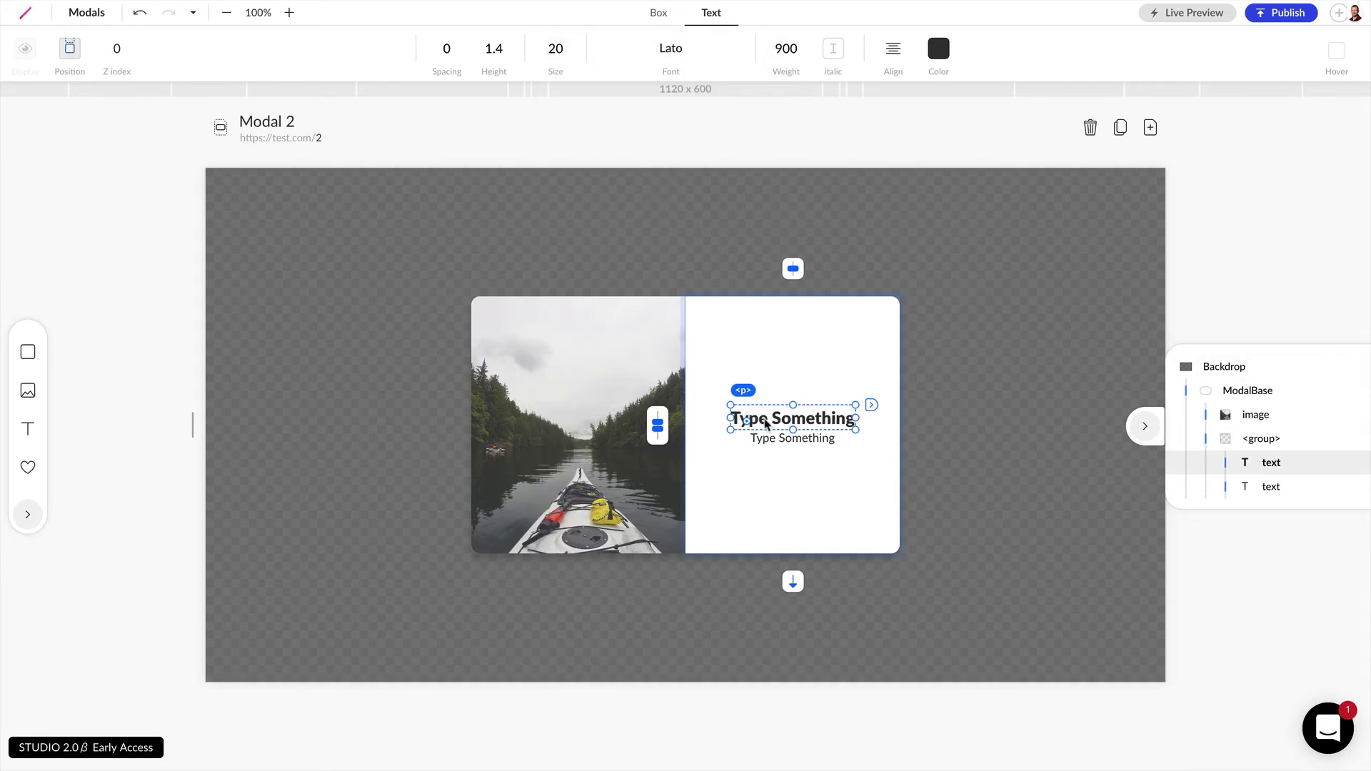
# - Enter the 'Kayaking Adventures' heading, paste the sea kayak paragraph, and space them apart
pyautogui.doubleClick(763, 422)
pyautogui.write('Kayaking Adv')
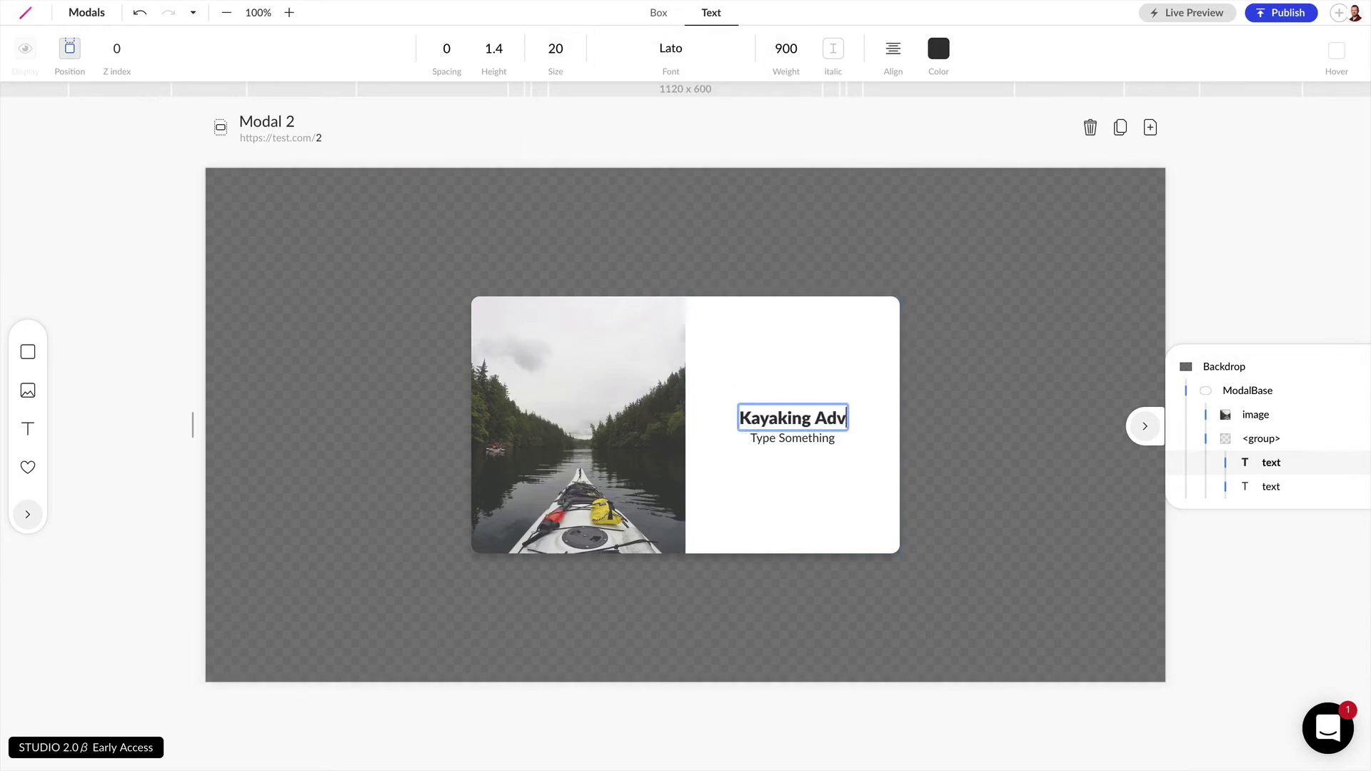
pyautogui.write('entures')
pyautogui.doubleClick(774, 442)
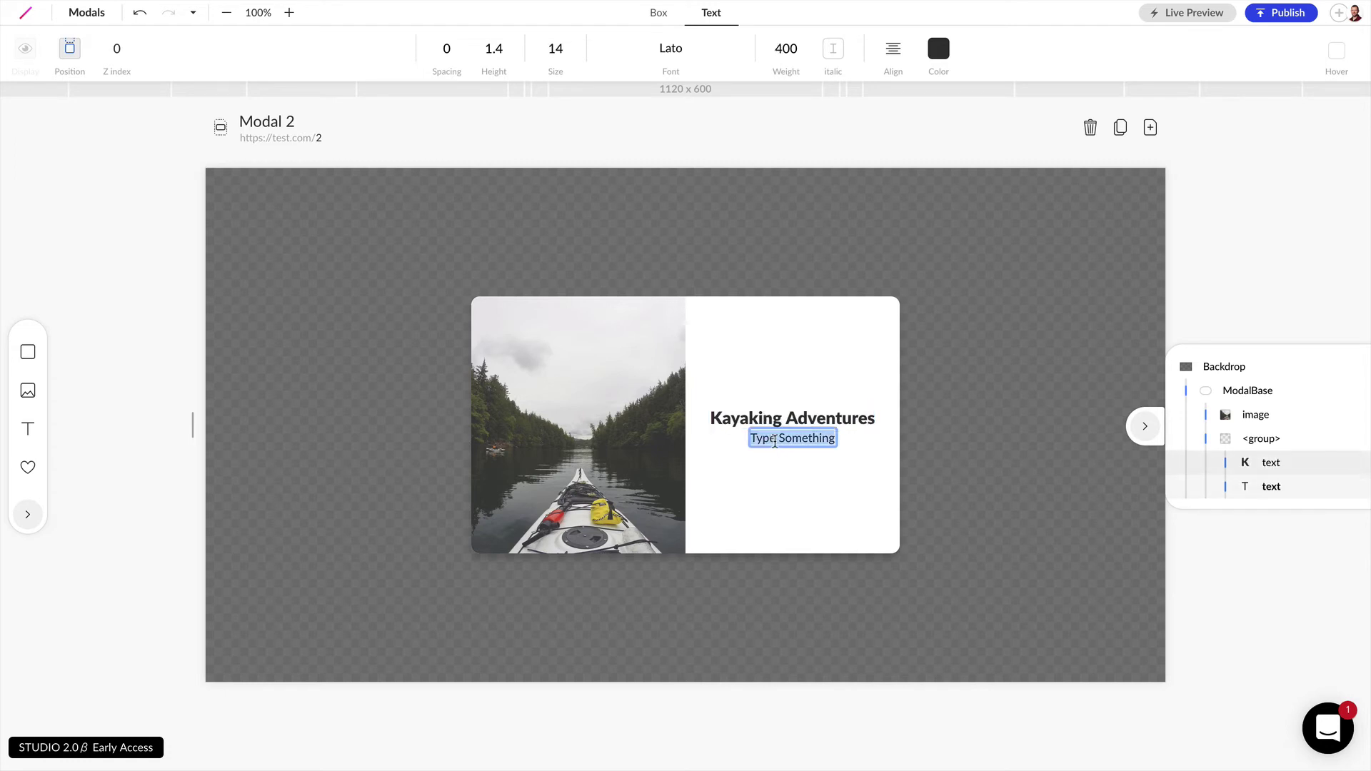
pyautogui.hotkey('ctrl', 'v')
pyautogui.click(808, 369)
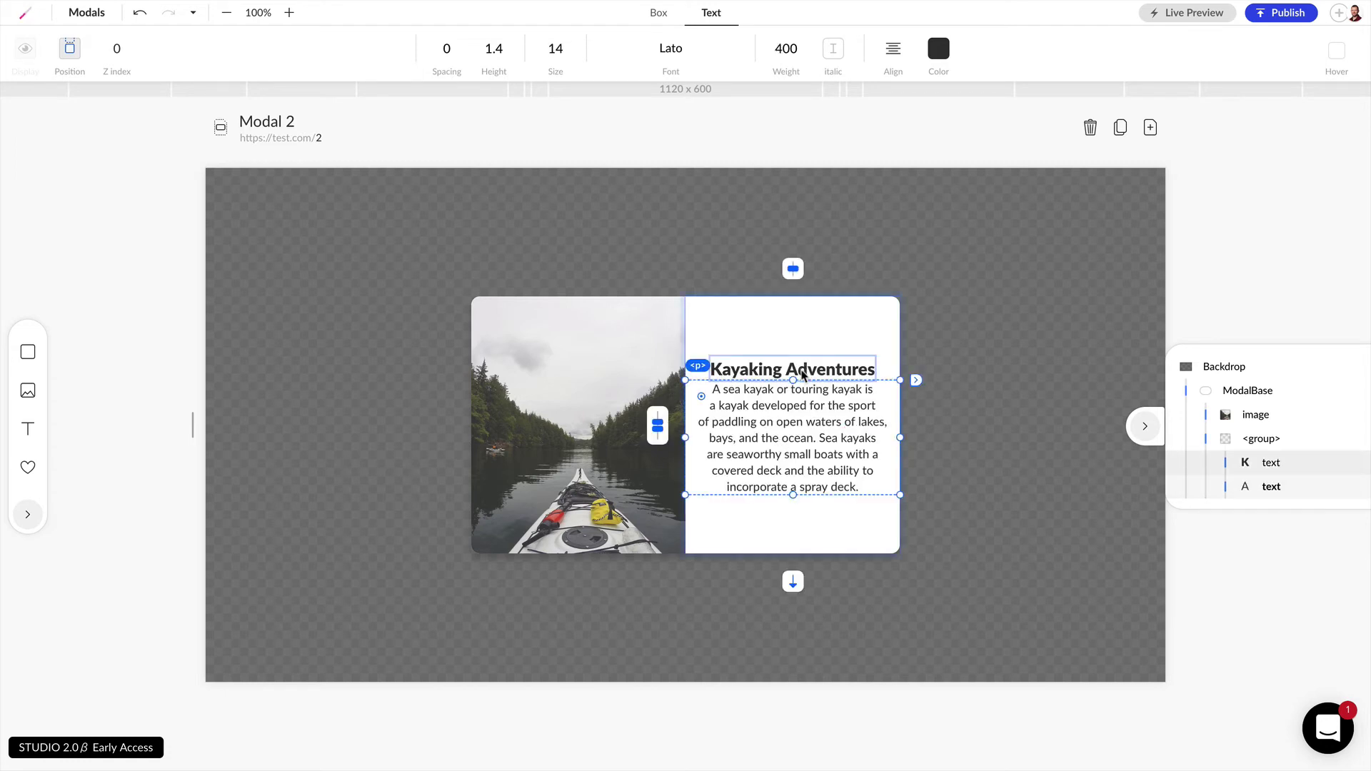
pyautogui.moveTo(808, 388); pyautogui.dragTo(807, 412)
pyautogui.click(978, 465)
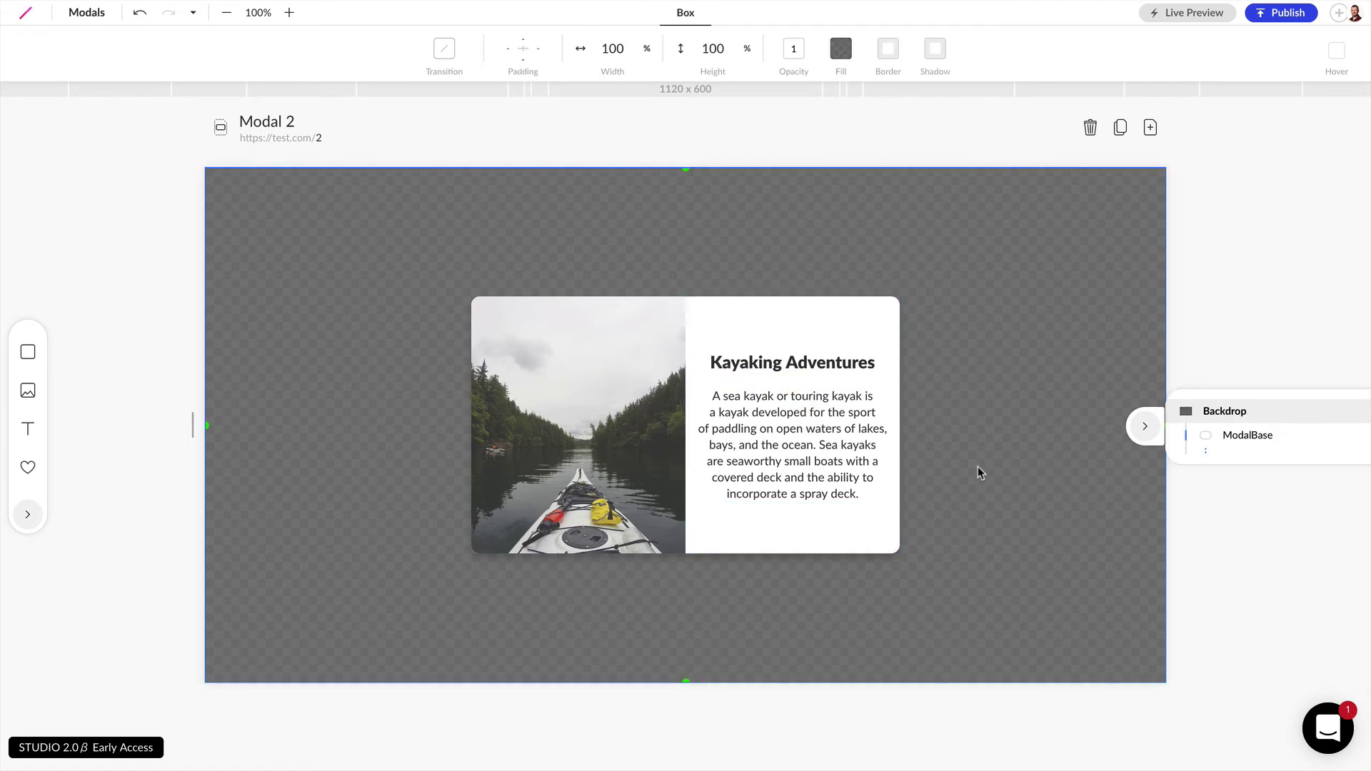
# - Rename Modal 2 to 'Kayaking' with the URL path 'kayaking'
pyautogui.doubleClick(269, 116)
pyautogui.write('Kayak')
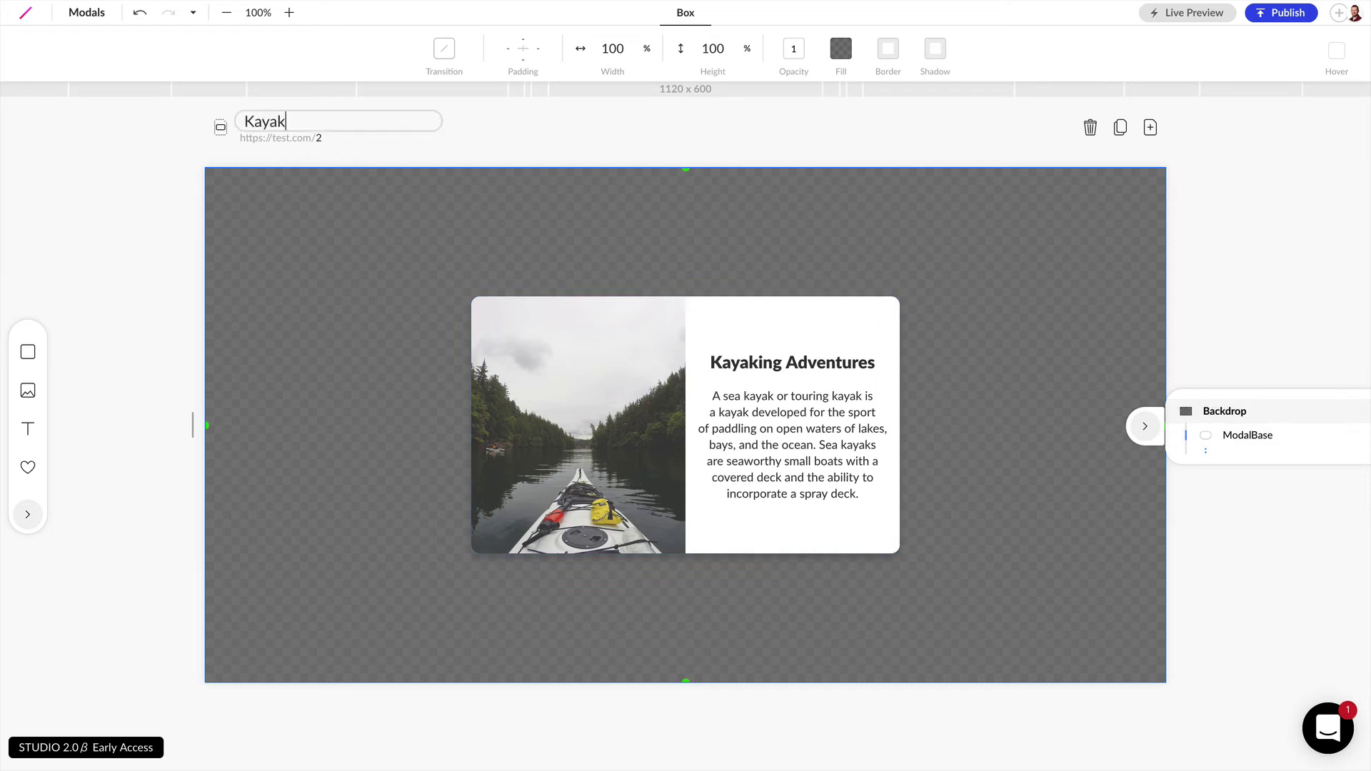
pyautogui.write('ing')
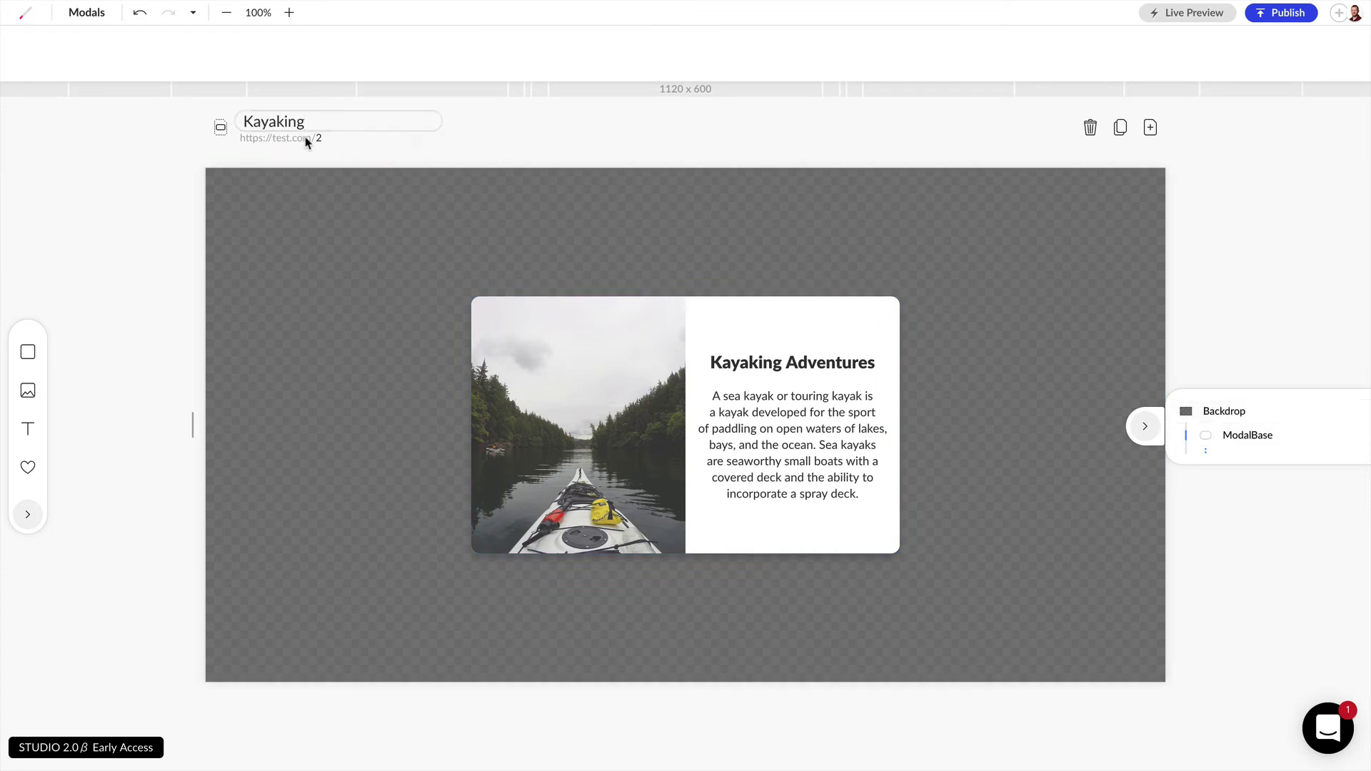
pyautogui.click(321, 138)
pyautogui.write('kayaking')
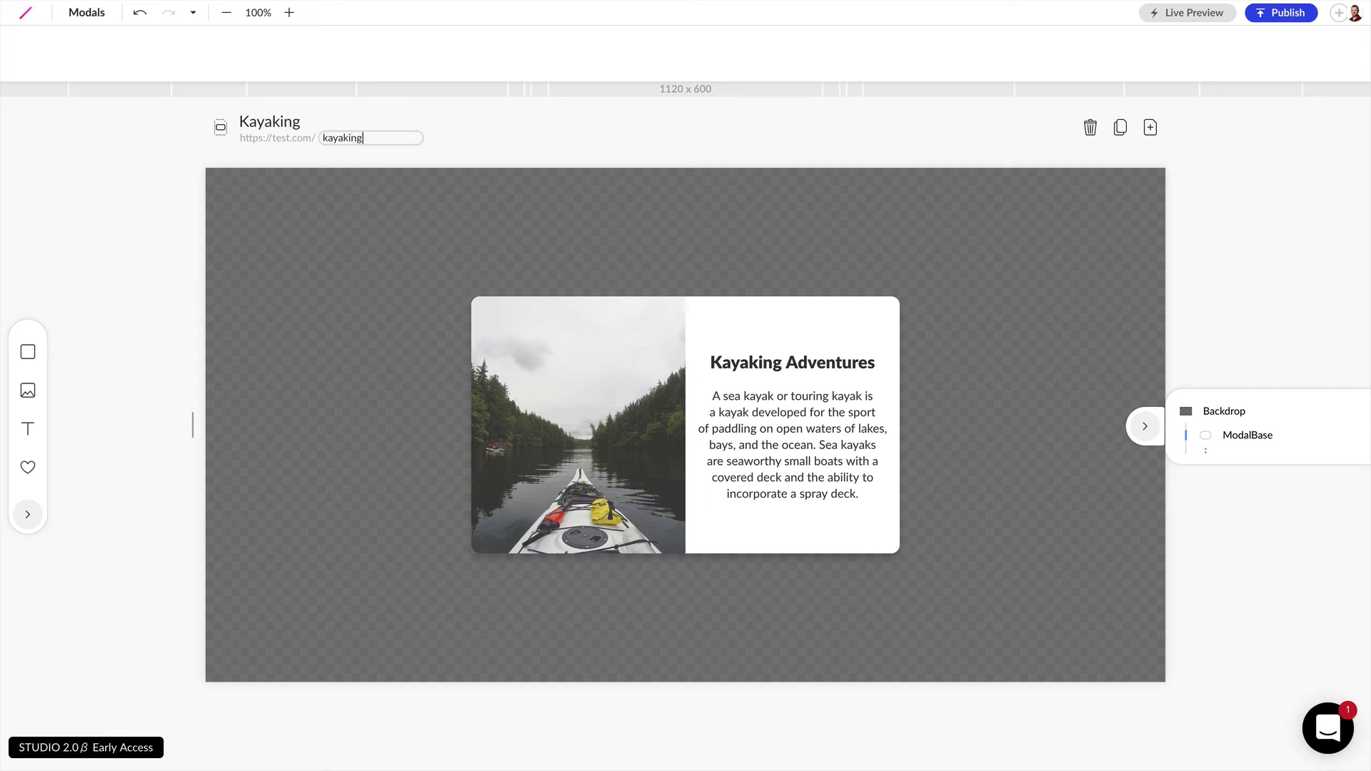
pyautogui.click(781, 245)
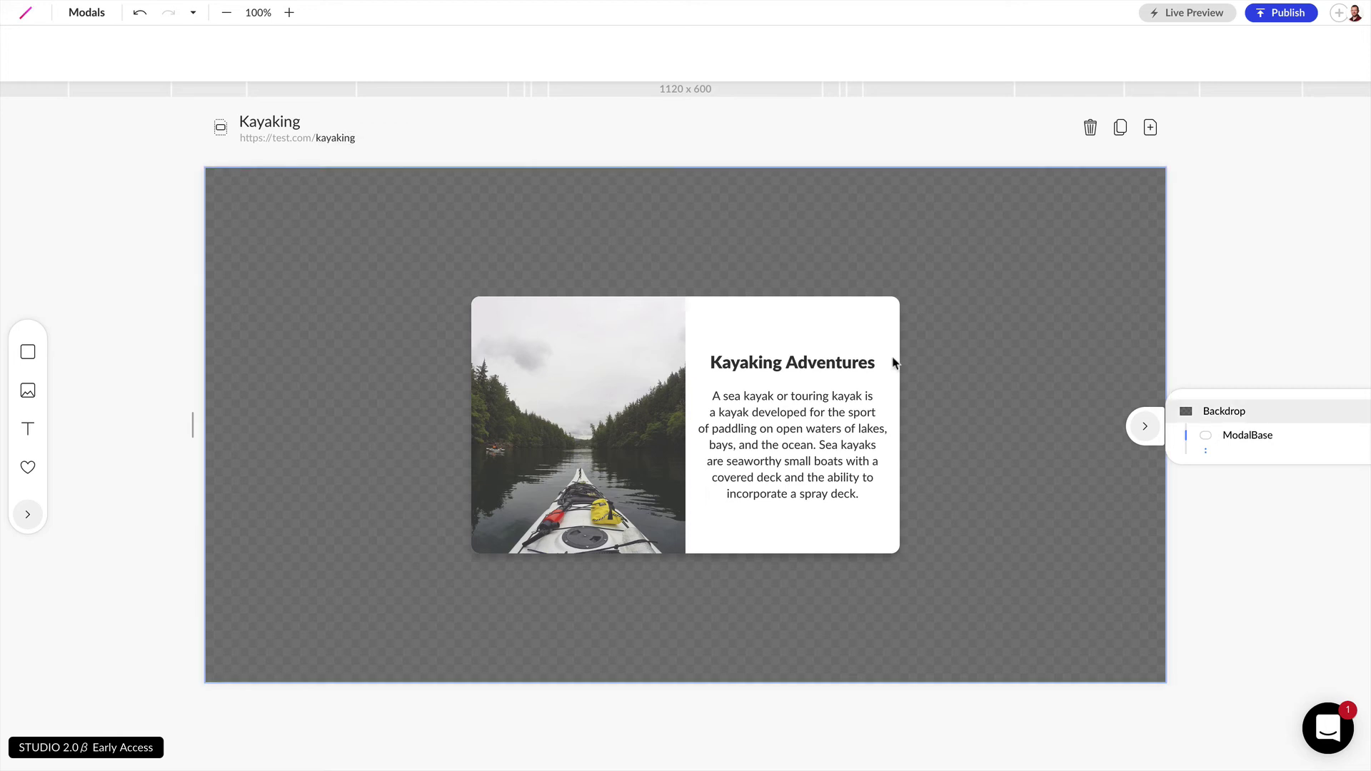
pyautogui.scroll(3, 937, 439)
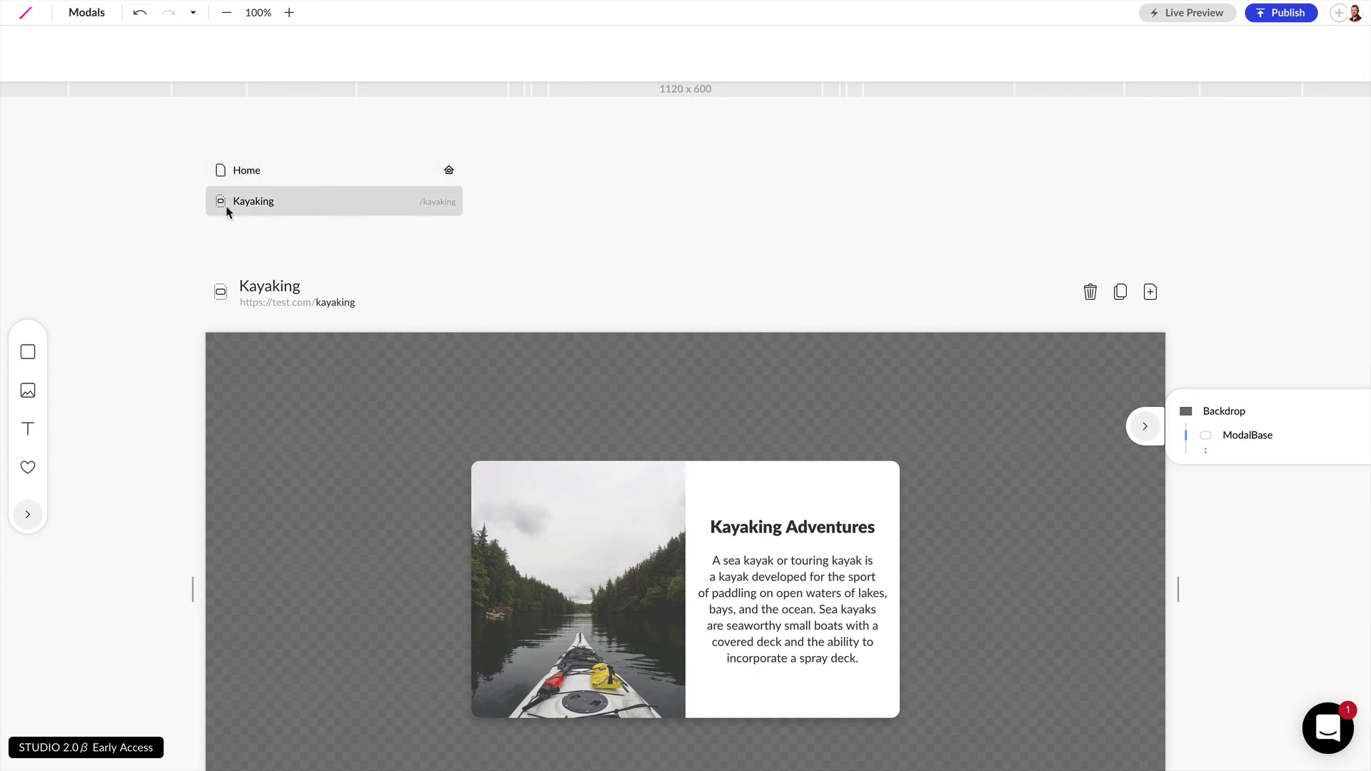
# - Link the Home page's Kayaking card in Outdoor Adventures to the Kayaking page
pyautogui.click(246, 171)
pyautogui.scroll(-3, 584, 295)
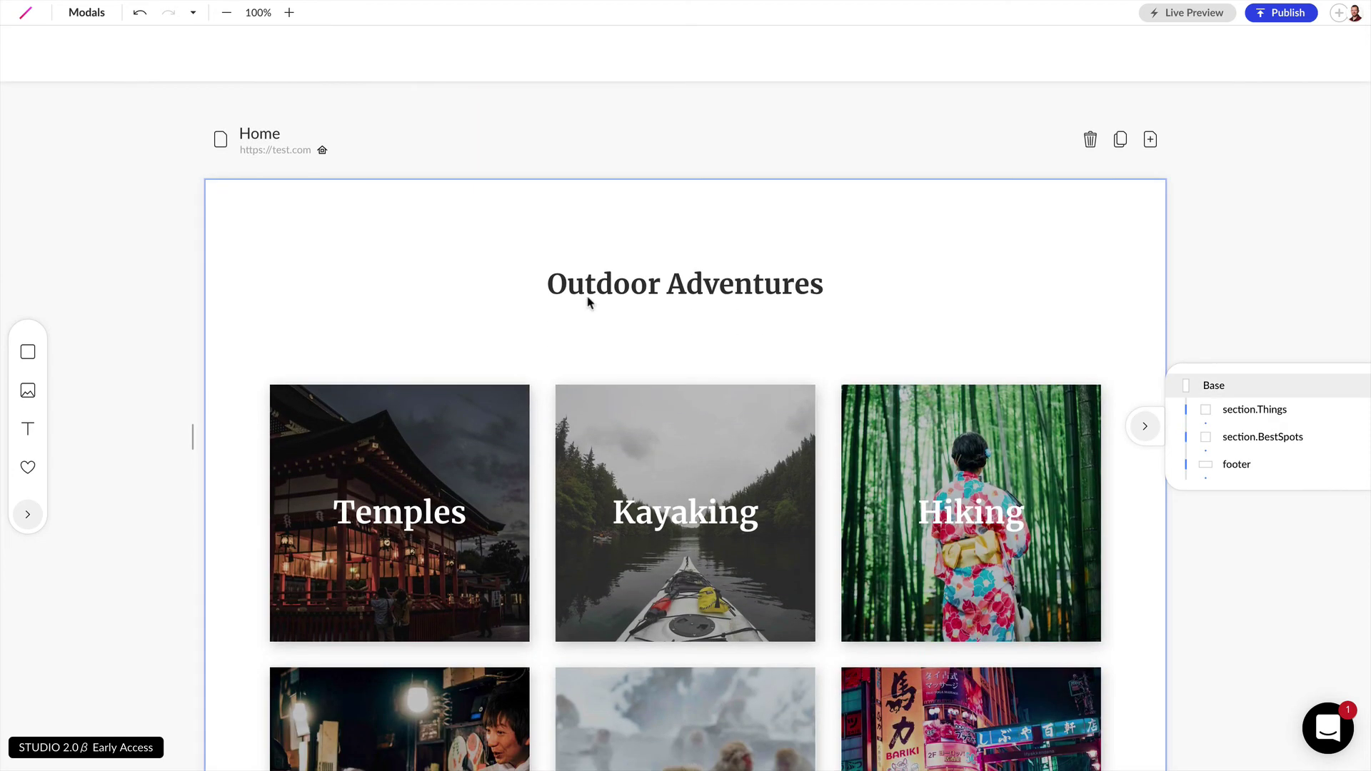
pyautogui.click(699, 480)
pyautogui.click(700, 481)
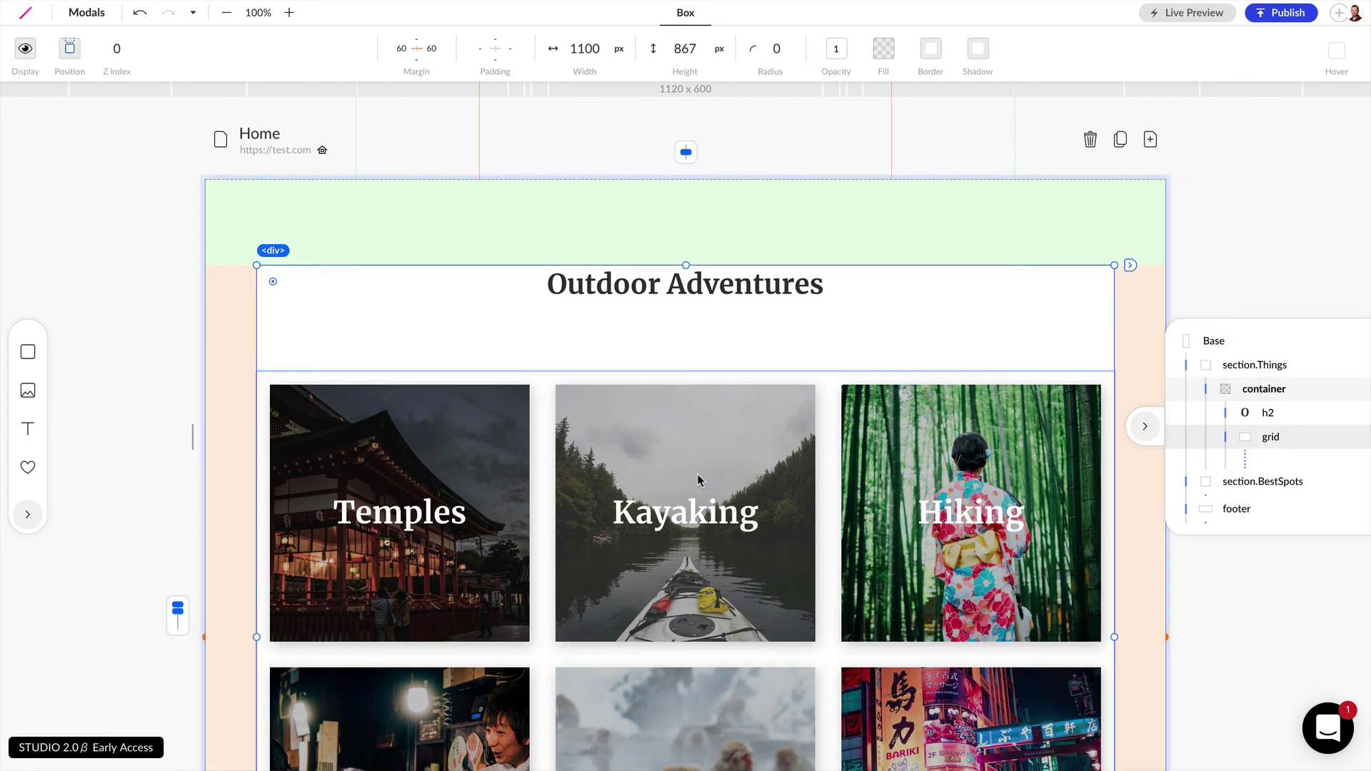
pyautogui.click(700, 482)
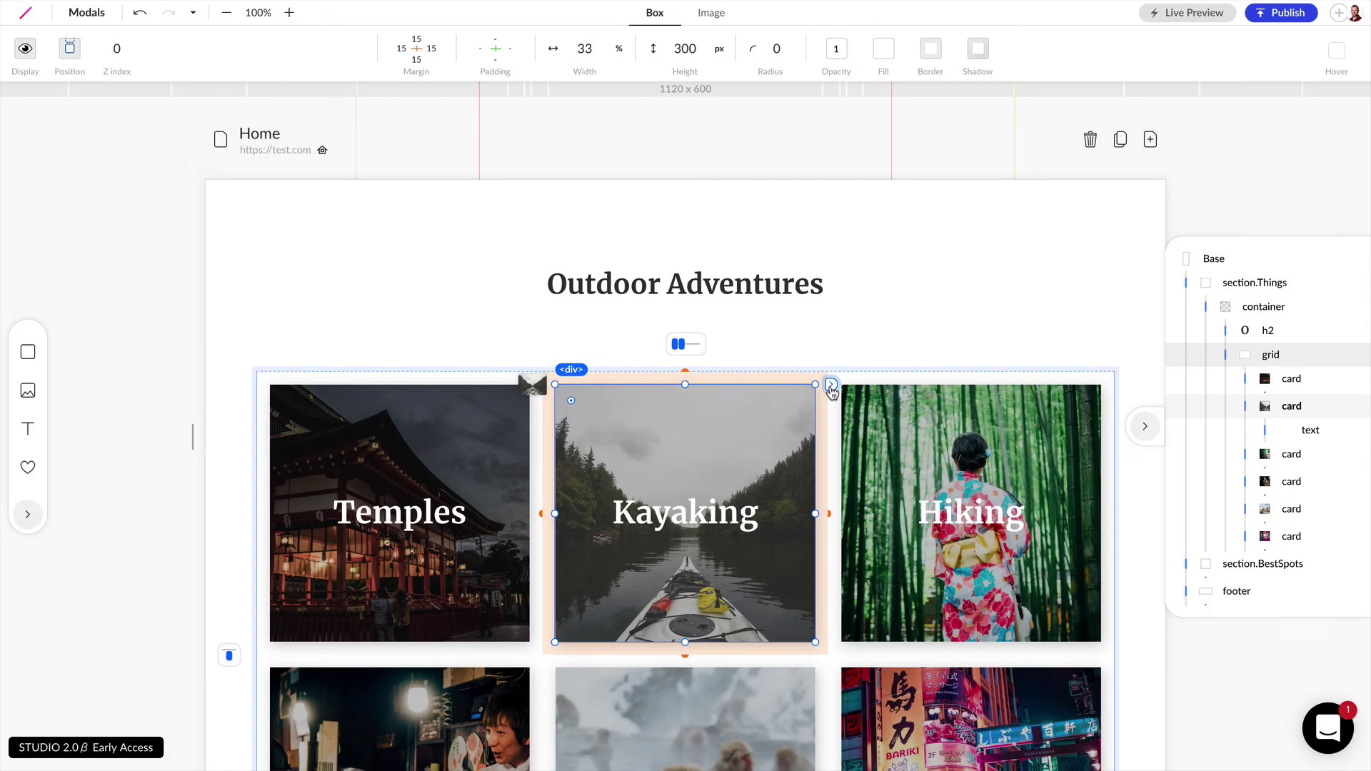
pyautogui.click(832, 388)
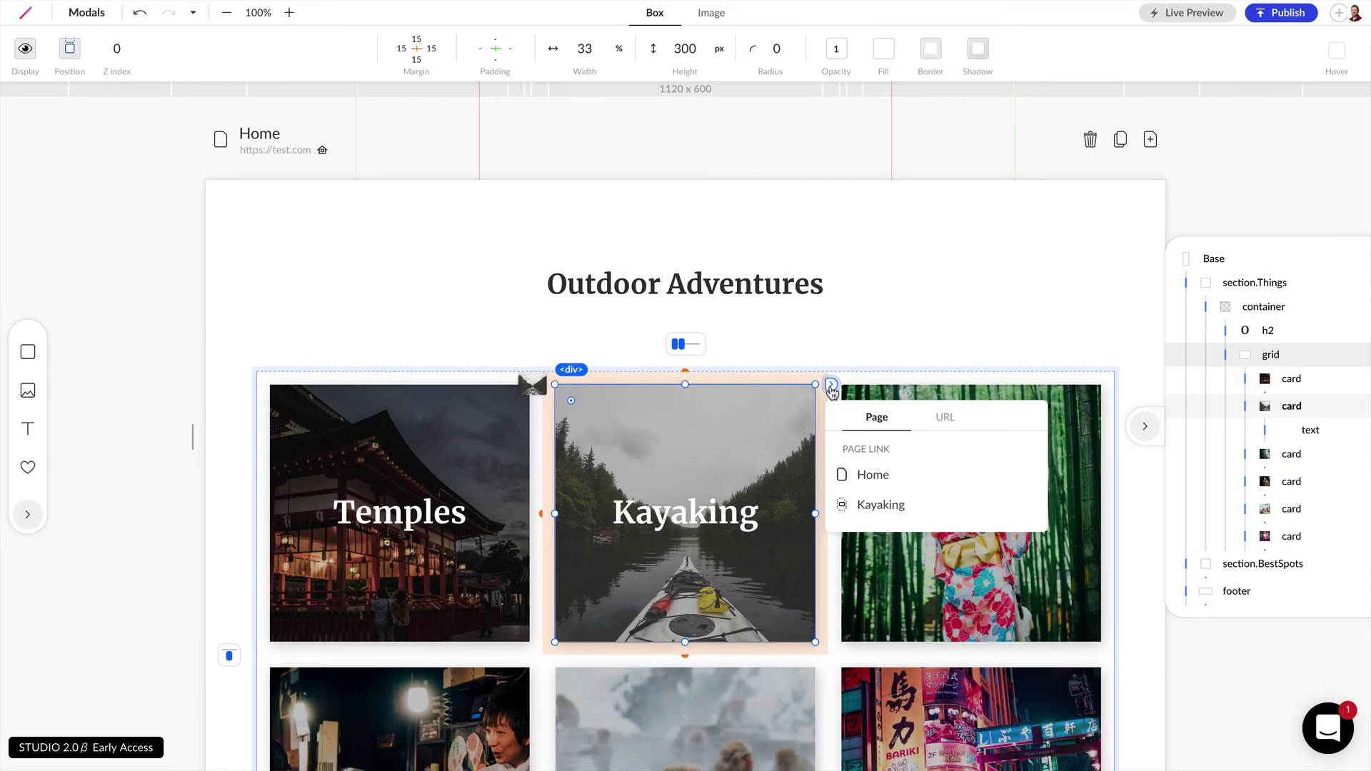
pyautogui.click(866, 513)
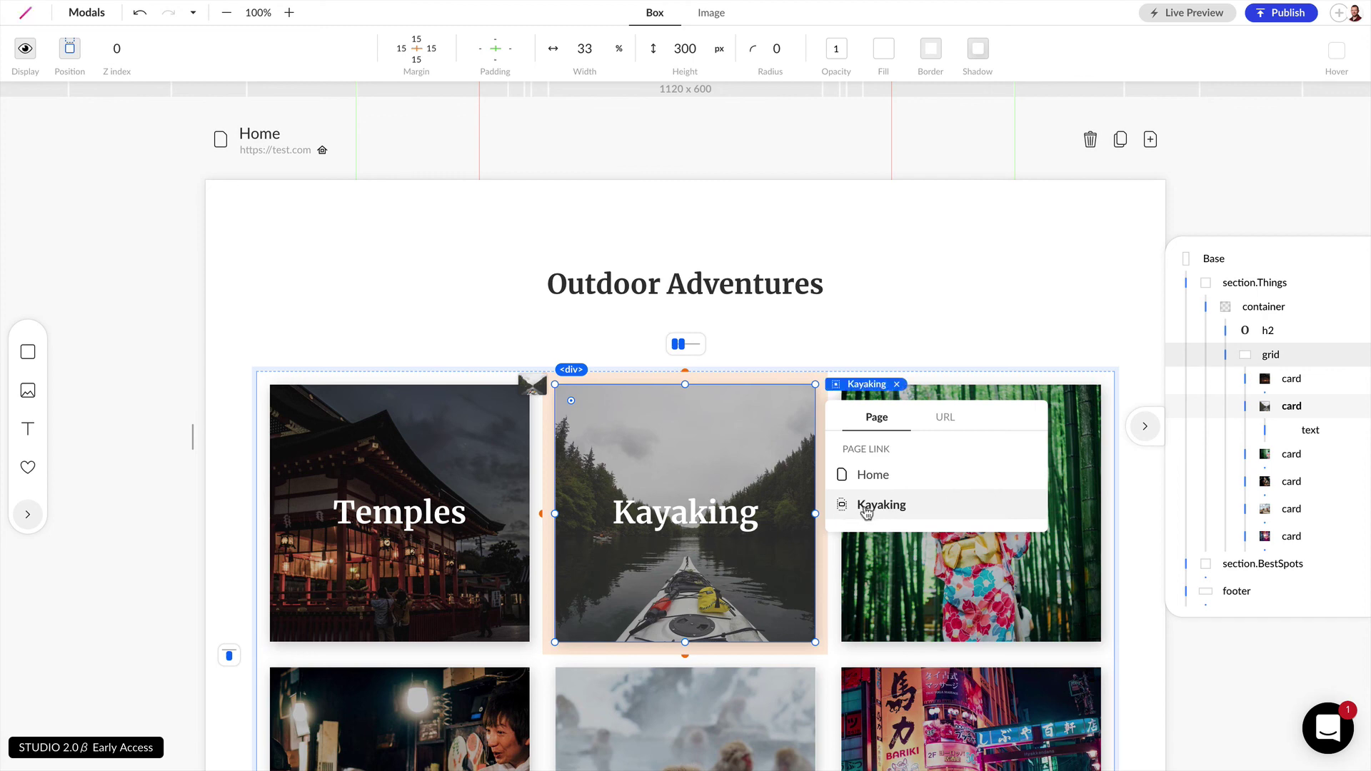
# - In live preview, open the Kayaking modal from its Home card, then close it via the backdrop
pyautogui.click(1185, 14)
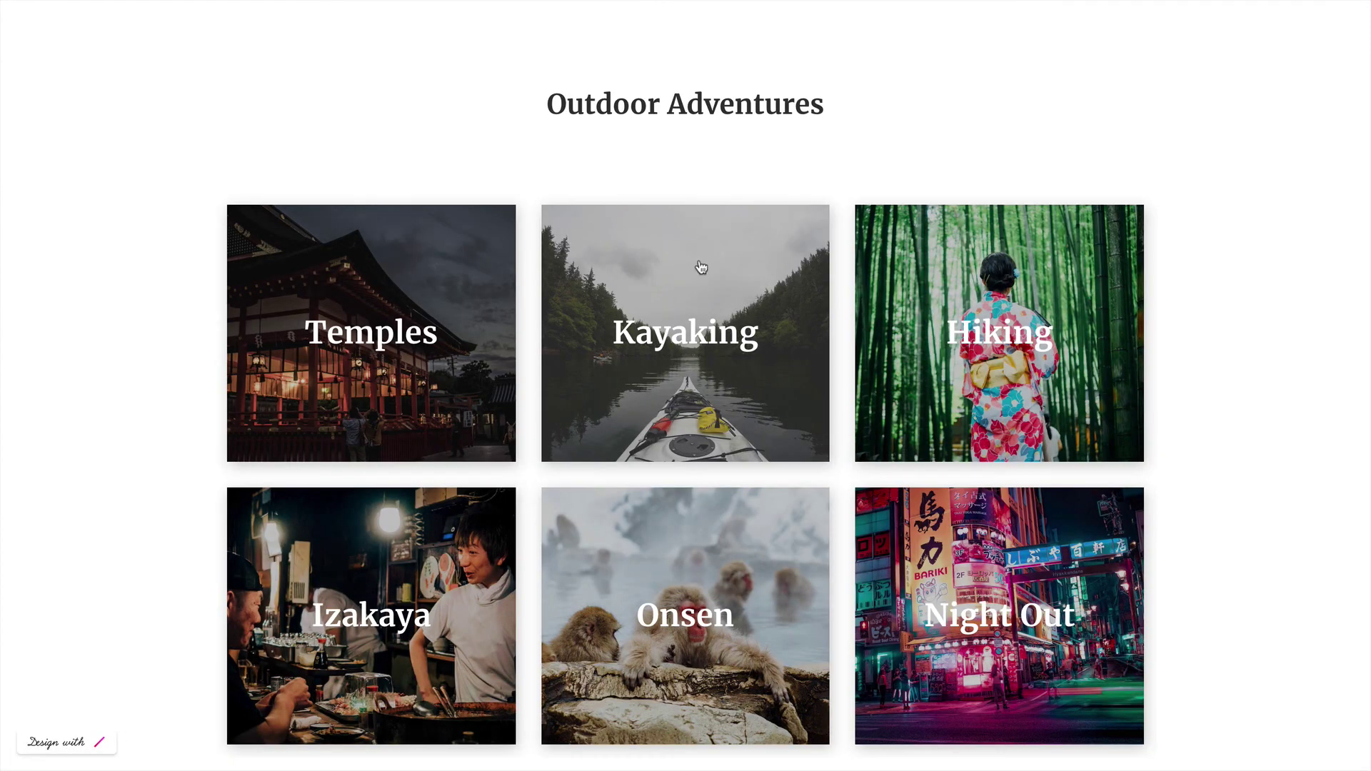
pyautogui.click(694, 301)
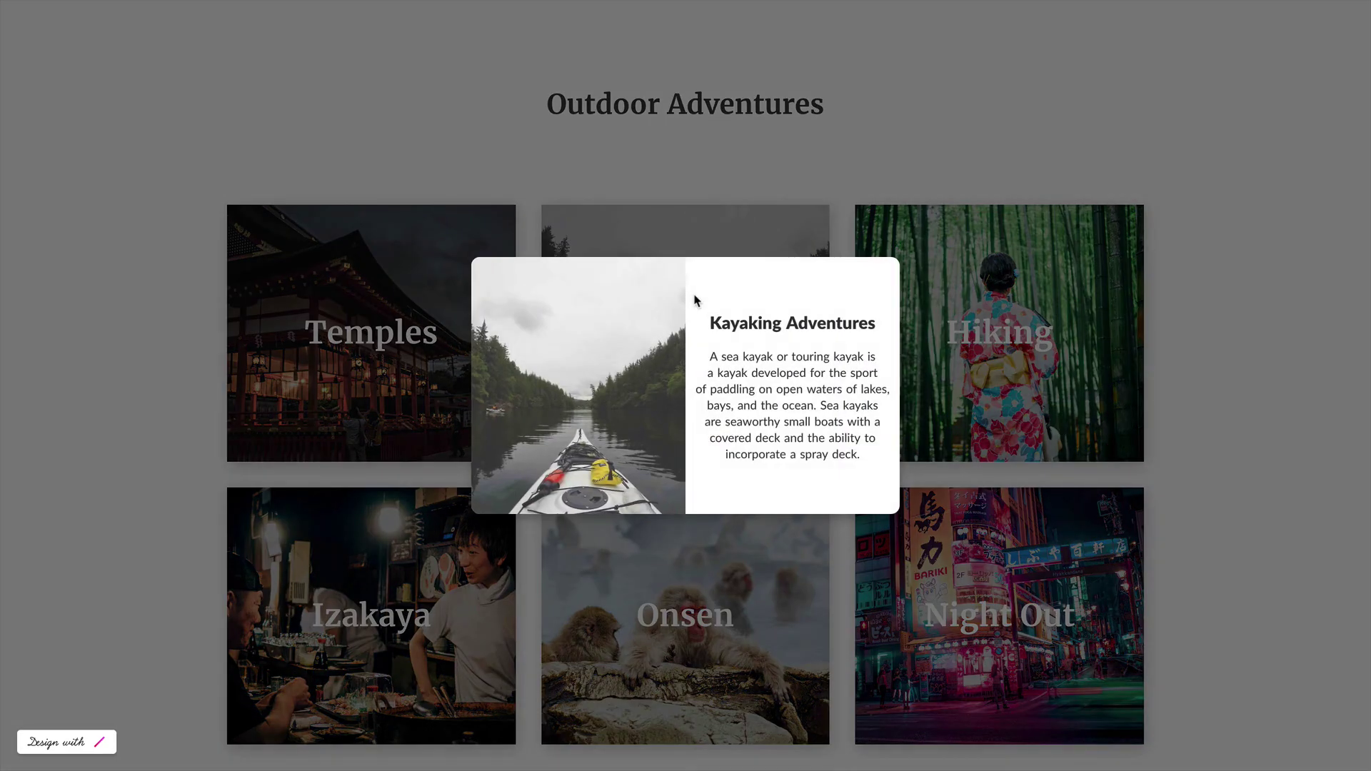
pyautogui.click(991, 230)
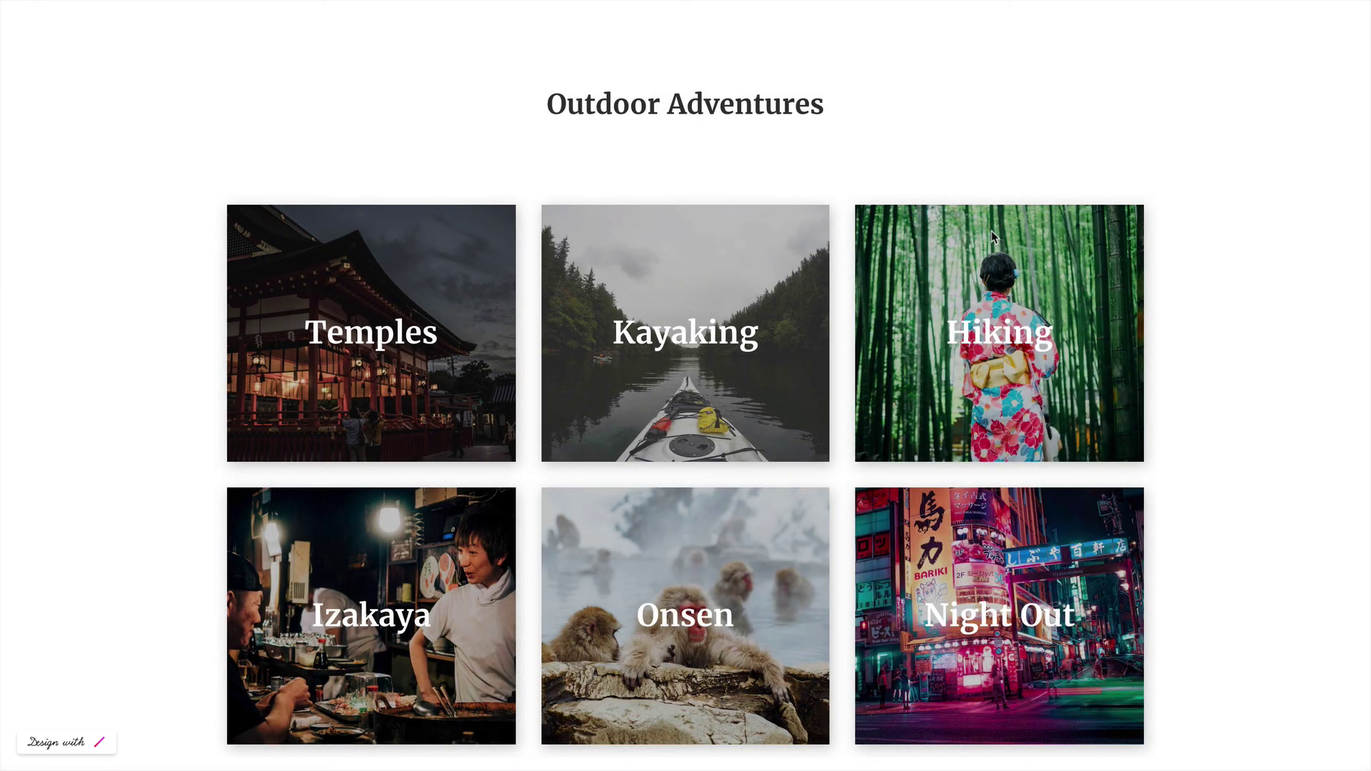